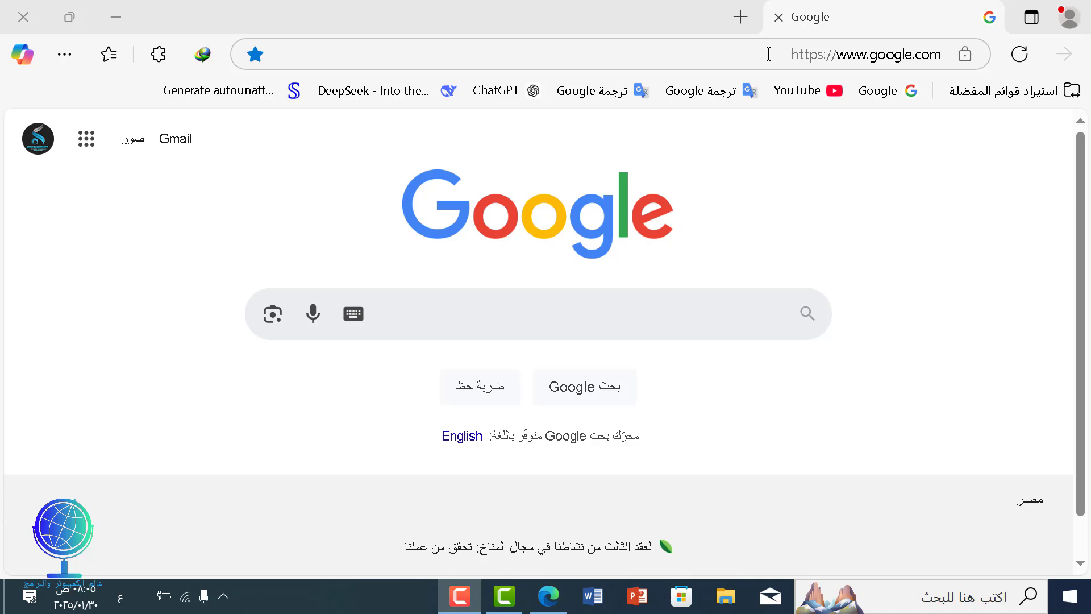
{"action": "double_click", "coordinate": [810, 57]}
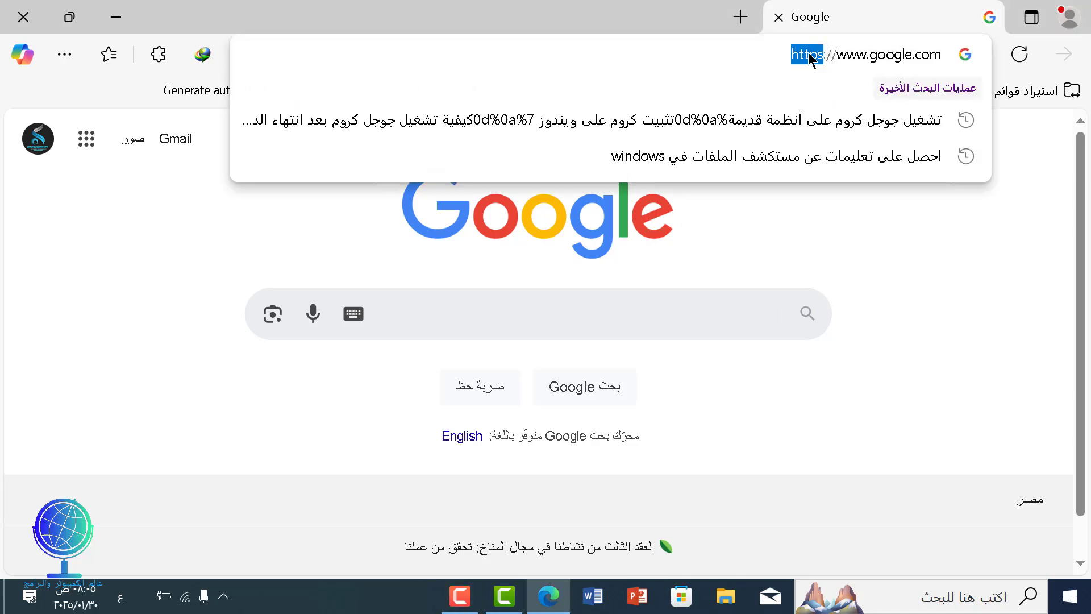
{"action": "key", "text": "ctrl+a"}
{"action": "right_click", "coordinate": [810, 57]}
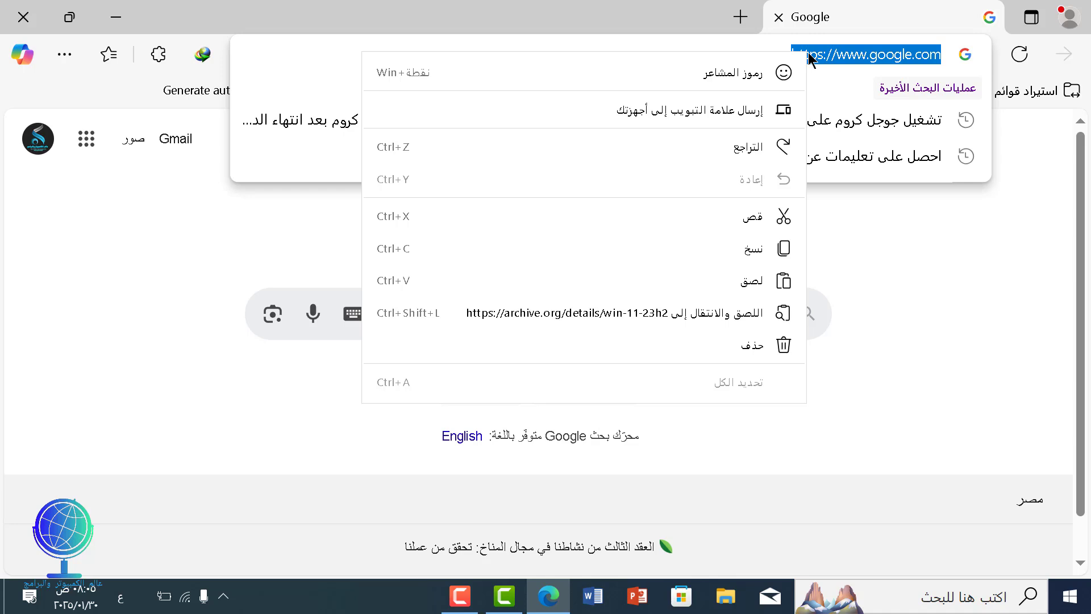
{"action": "left_click", "coordinate": [751, 280]}
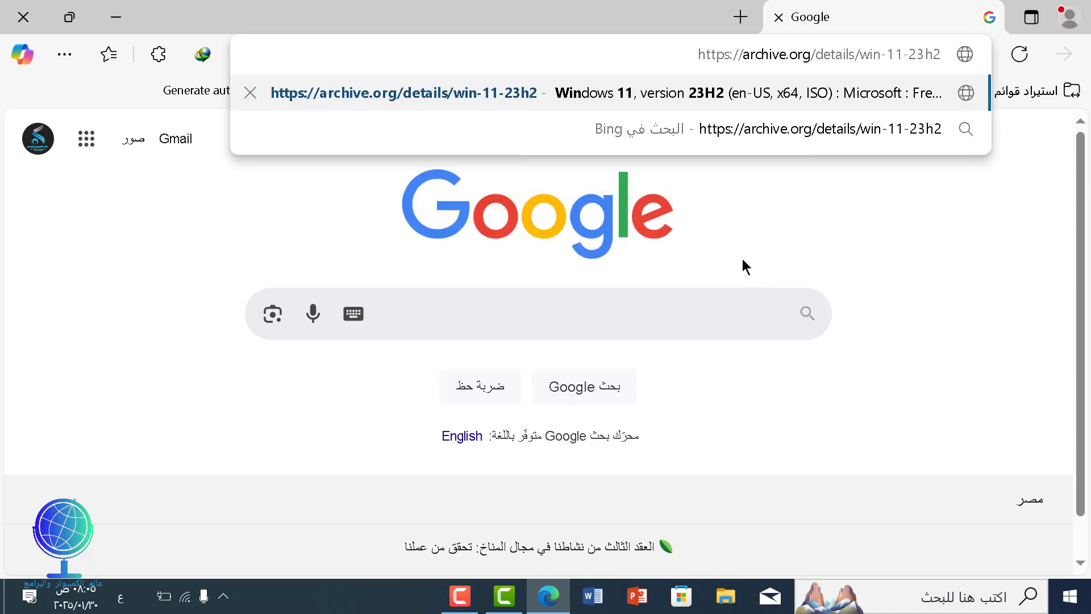
{"action": "left_click", "coordinate": [692, 101]}
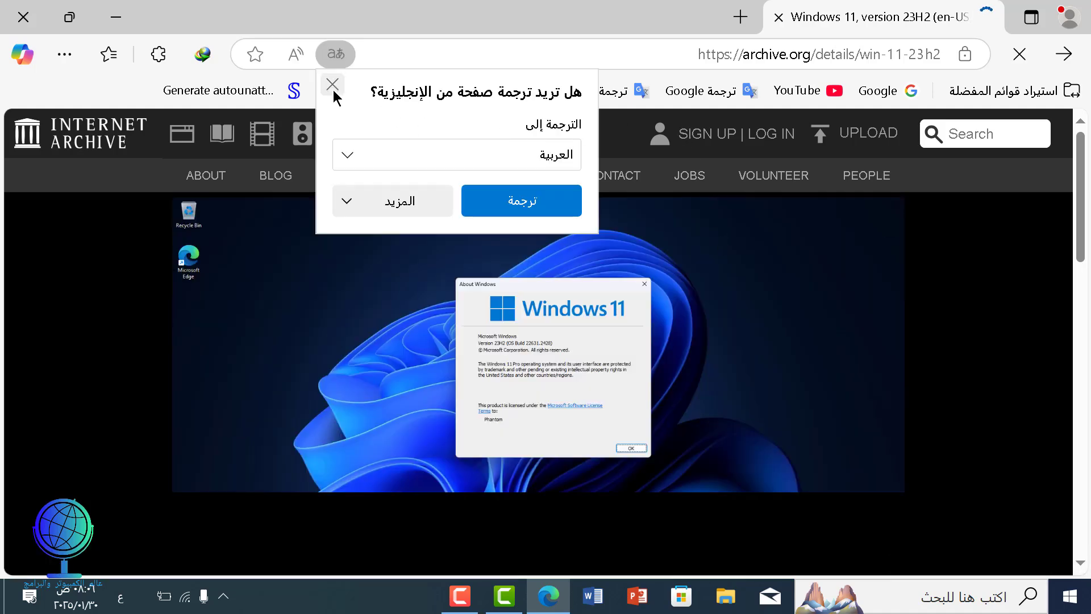
{"action": "left_click", "coordinate": [332, 86]}
Request the ISO image download of Win11_23H2_English_x64.iso from the item's download options, and close the browser
{"action": "scroll", "coordinate": [360, 302], "scroll_direction": "down", "scroll_amount": 5}
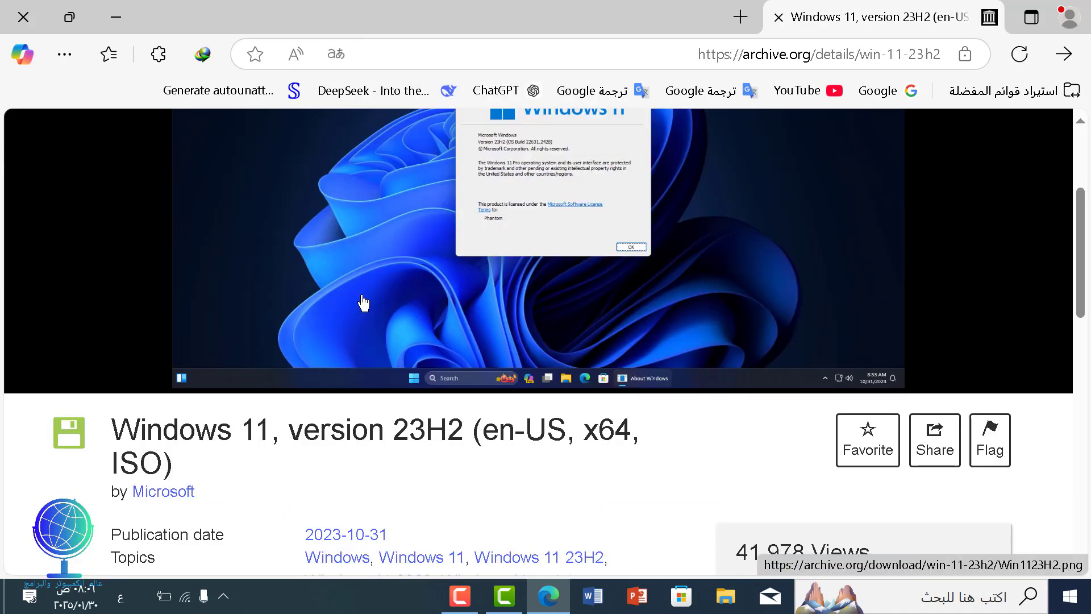
{"action": "scroll", "coordinate": [362, 295], "scroll_direction": "down", "scroll_amount": 2}
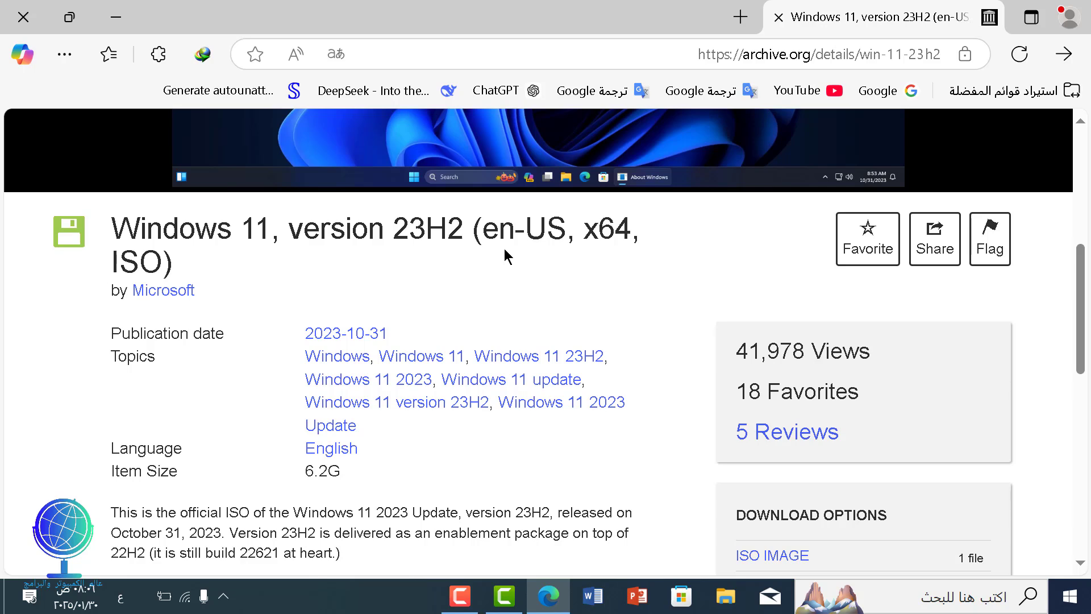
{"action": "scroll", "coordinate": [503, 250], "scroll_direction": "down", "scroll_amount": 4}
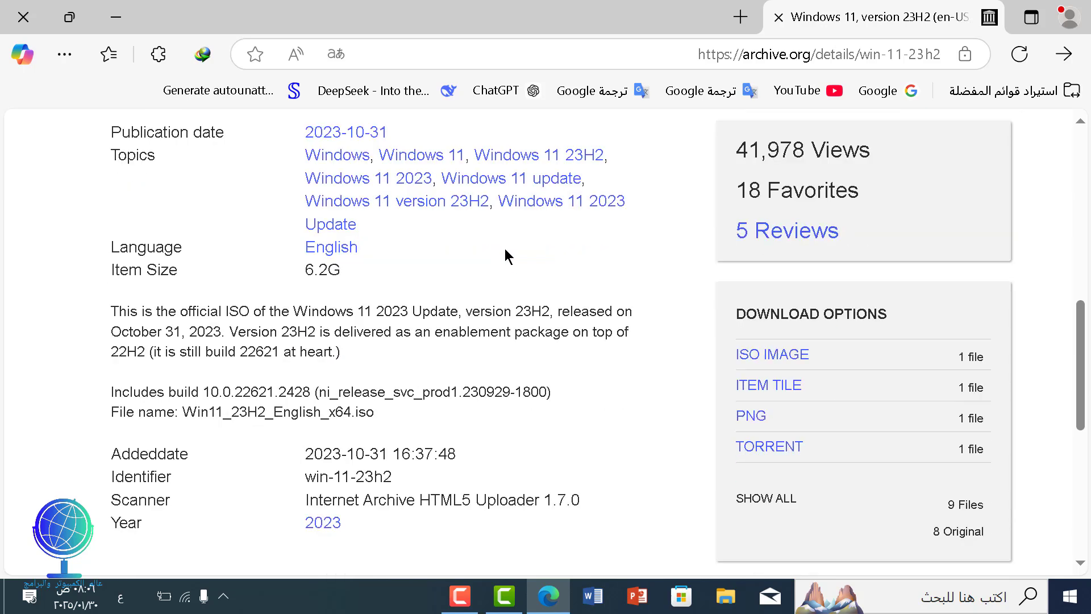
{"action": "scroll", "coordinate": [507, 256], "scroll_direction": "down", "scroll_amount": 8}
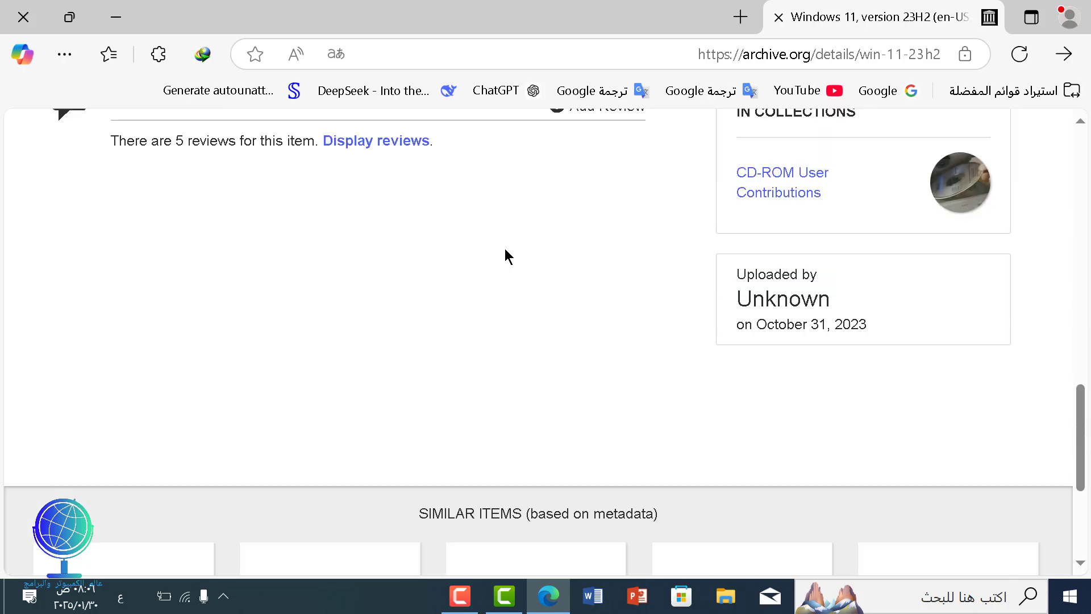
{"action": "scroll", "coordinate": [504, 250], "scroll_direction": "down", "scroll_amount": 7}
{"action": "scroll", "coordinate": [504, 250], "scroll_direction": "up", "scroll_amount": 10}
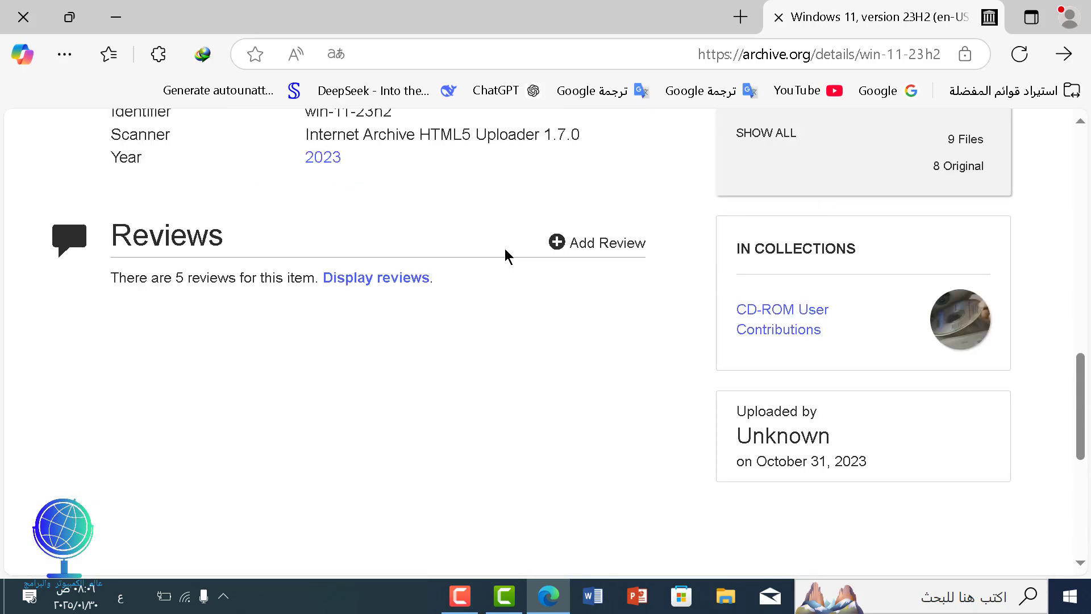
{"action": "scroll", "coordinate": [509, 255], "scroll_direction": "up", "scroll_amount": 3}
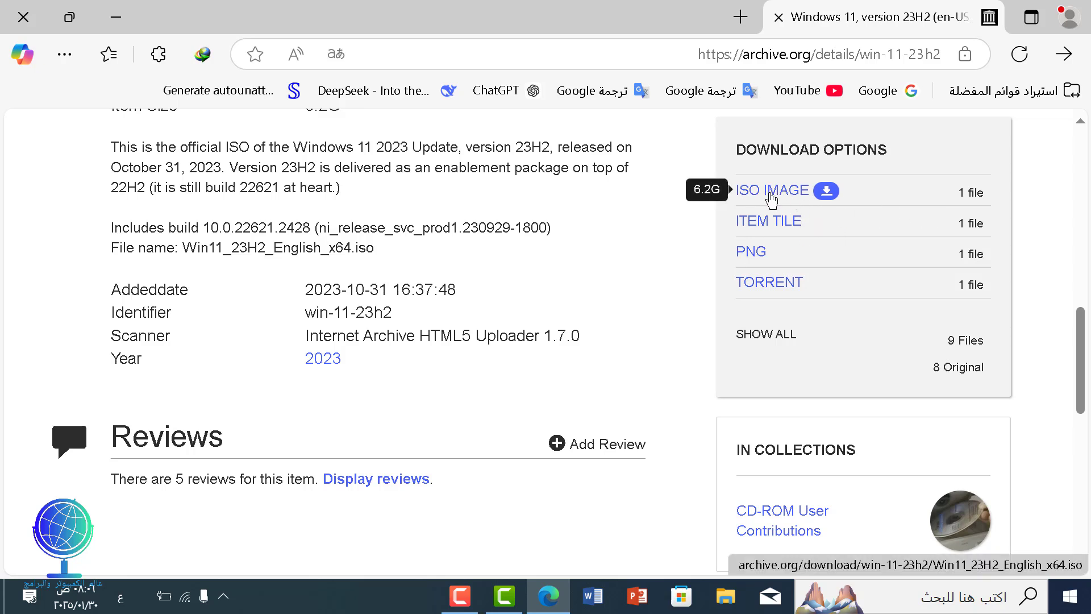
{"action": "left_click", "coordinate": [827, 201]}
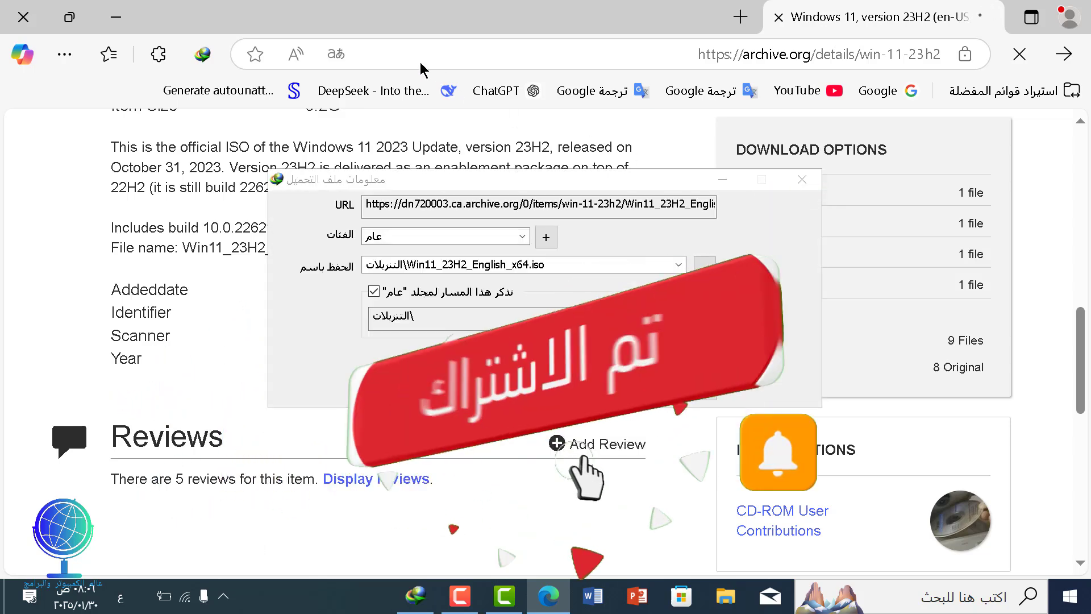
{"action": "left_click", "coordinate": [24, 20]}
{"action": "left_click", "coordinate": [546, 386]}
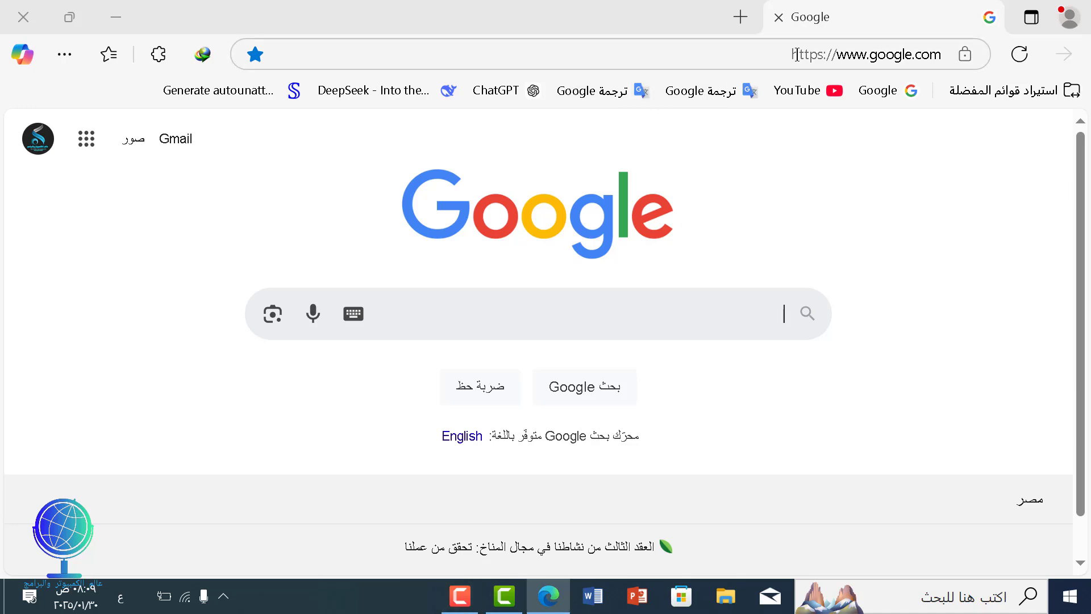
{"action": "left_click", "coordinate": [796, 54]}
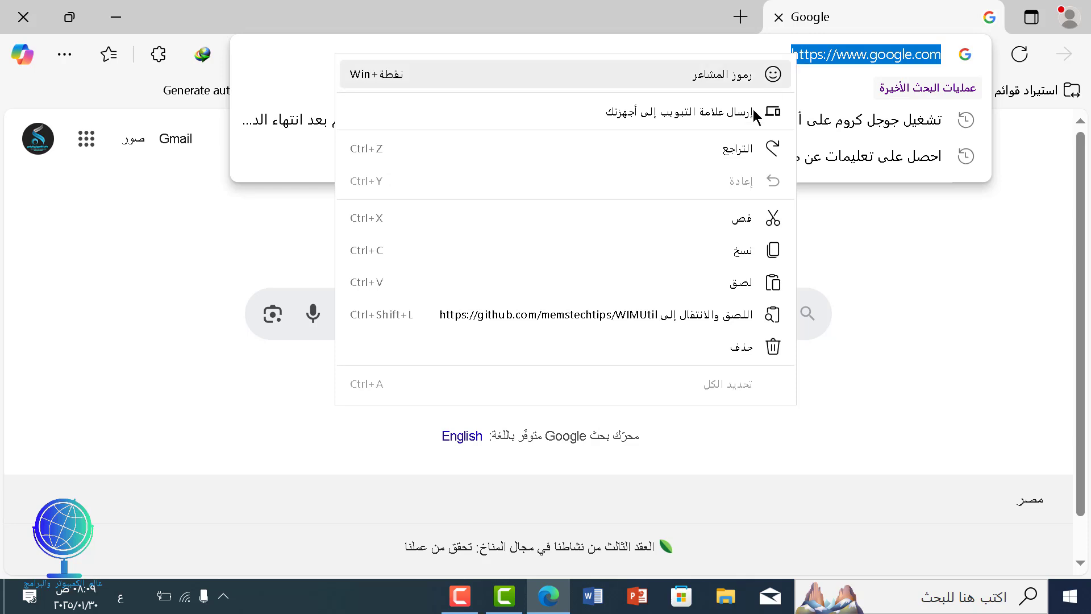
{"action": "left_click", "coordinate": [732, 282]}
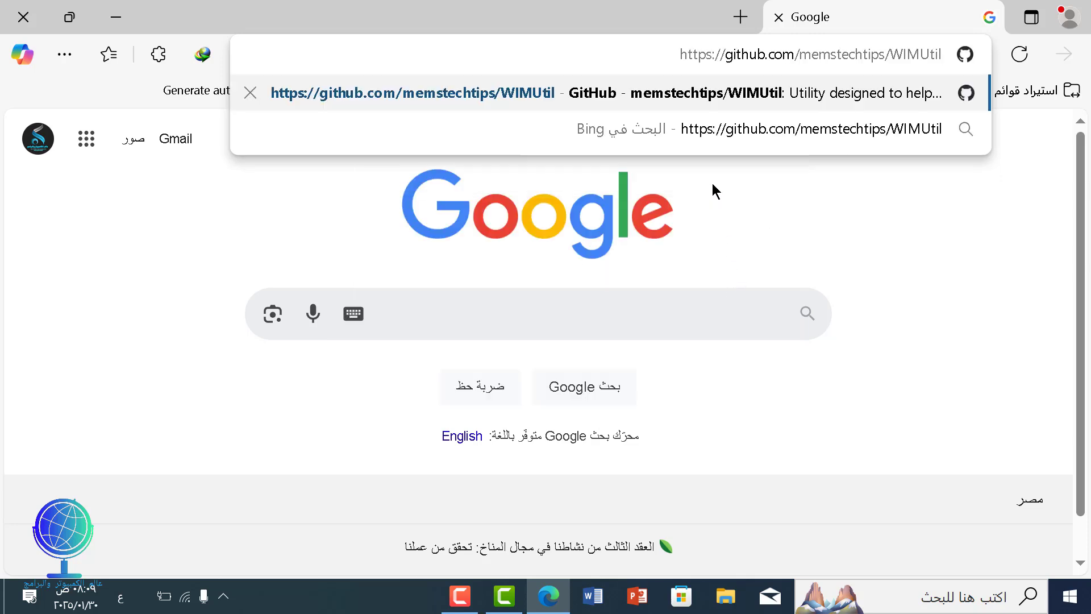
{"action": "left_click", "coordinate": [713, 98]}
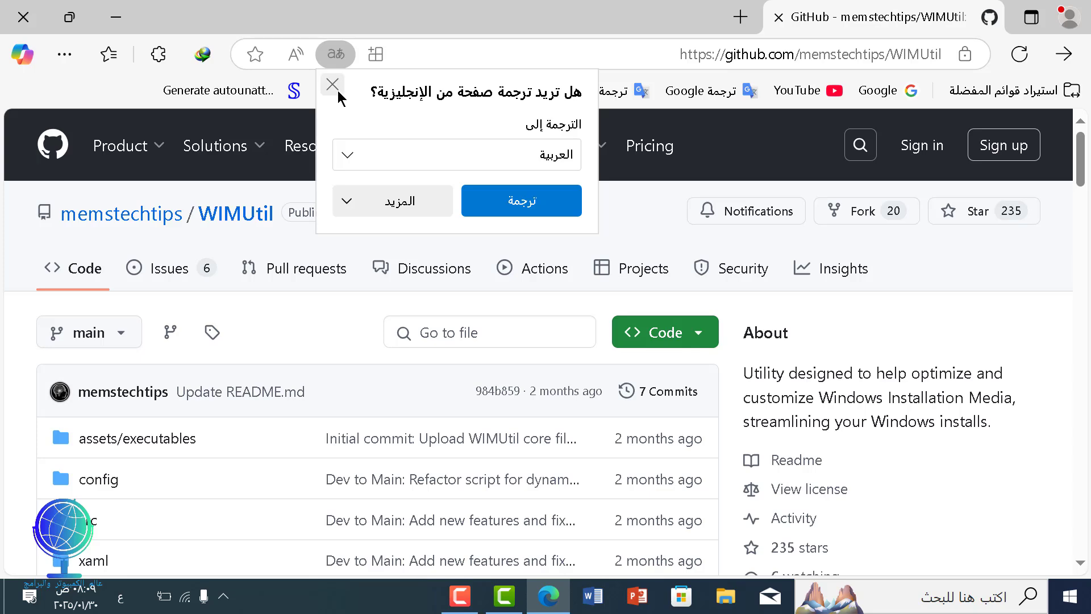
{"action": "left_click", "coordinate": [338, 92]}
Copy the irm launch command for WIMUtil from the README's instructions and close the browser
{"action": "scroll", "coordinate": [333, 361], "scroll_direction": "down", "scroll_amount": 9}
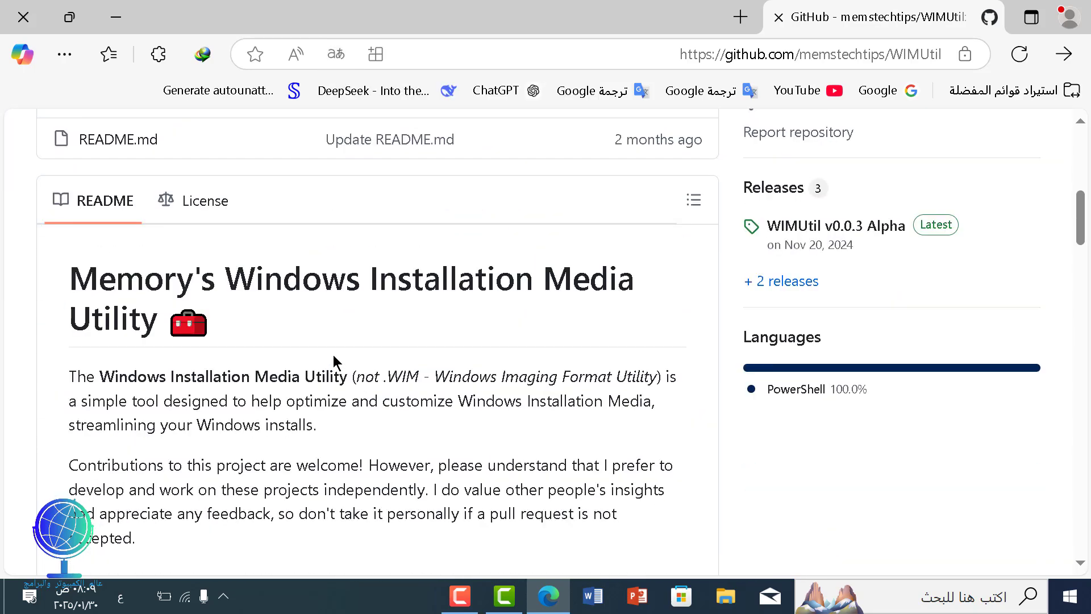
{"action": "scroll", "coordinate": [332, 357], "scroll_direction": "down", "scroll_amount": 10}
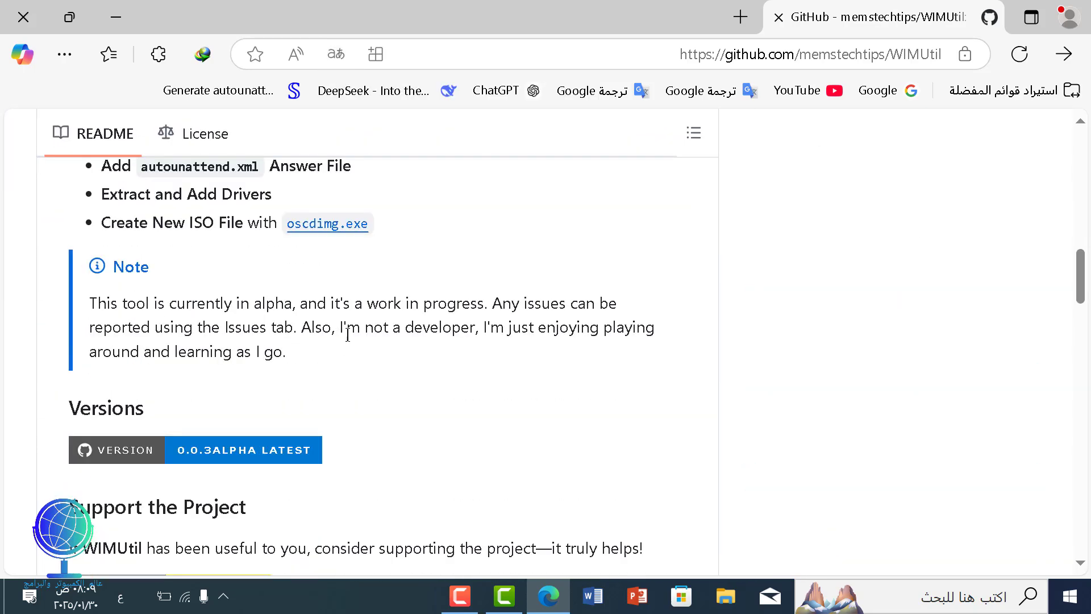
{"action": "scroll", "coordinate": [362, 315], "scroll_direction": "down", "scroll_amount": 2}
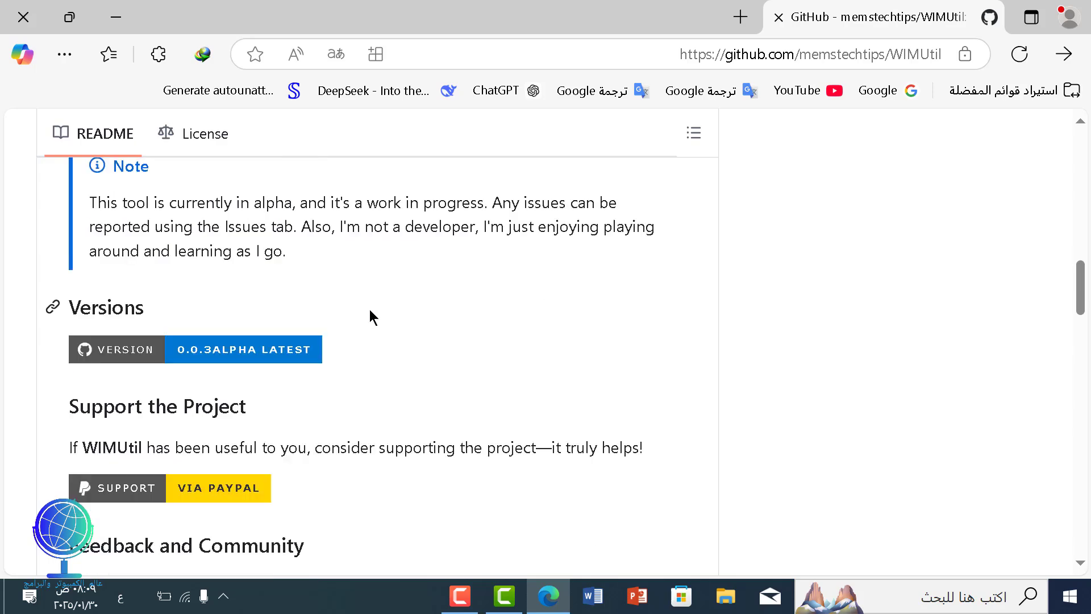
{"action": "scroll", "coordinate": [369, 309], "scroll_direction": "down", "scroll_amount": 10}
{"action": "scroll", "coordinate": [420, 301], "scroll_direction": "down", "scroll_amount": 8}
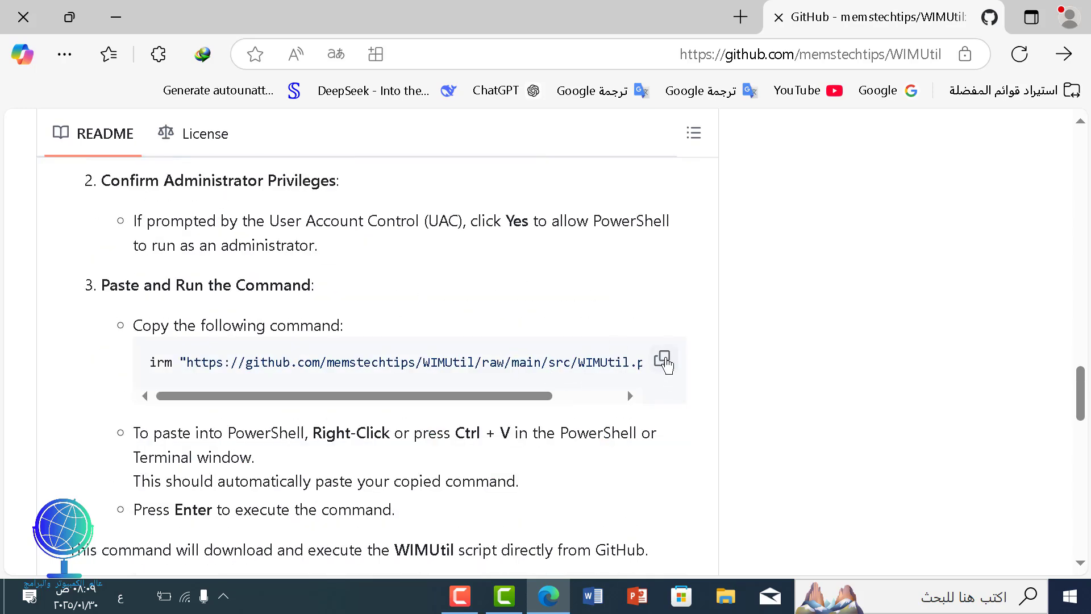
{"action": "left_click", "coordinate": [662, 360]}
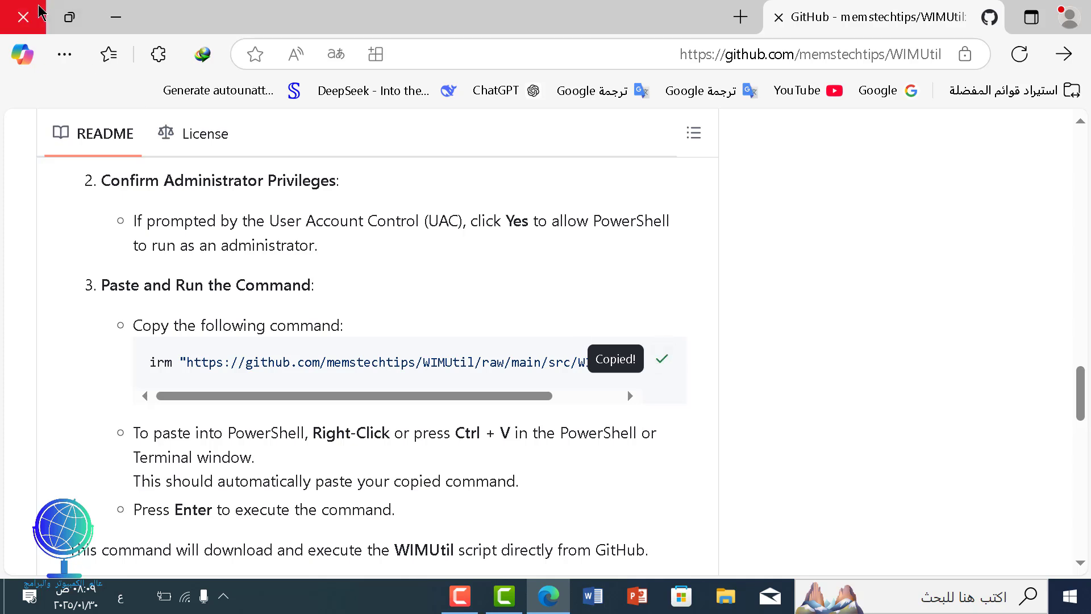
{"action": "left_click", "coordinate": [23, 16]}
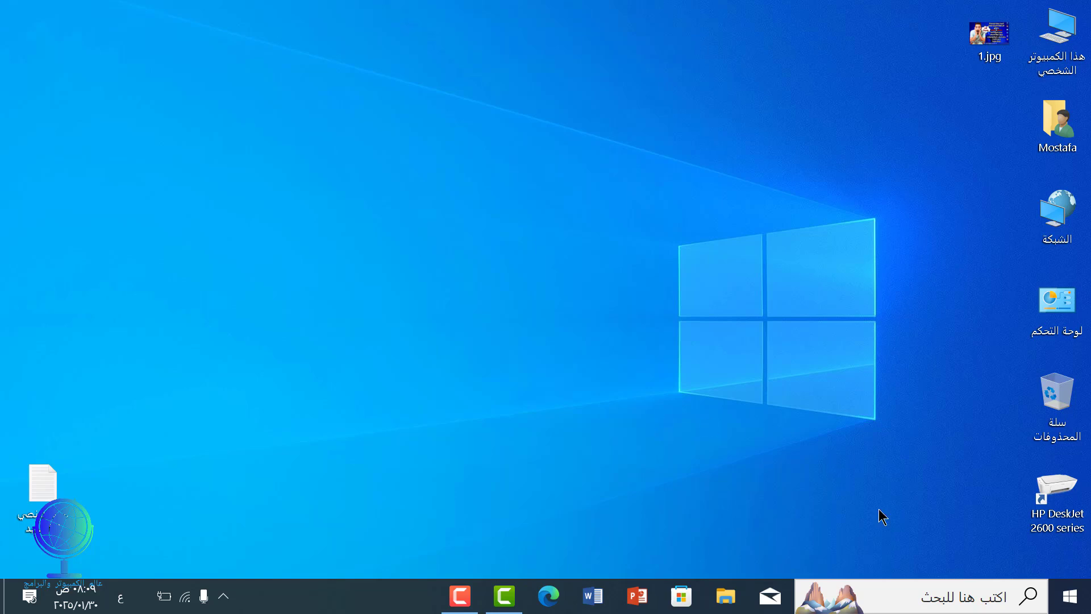
Start Windows PowerShell (x86) as administrator and run the copied WIMUtil command in it
{"action": "left_click", "coordinate": [917, 594]}
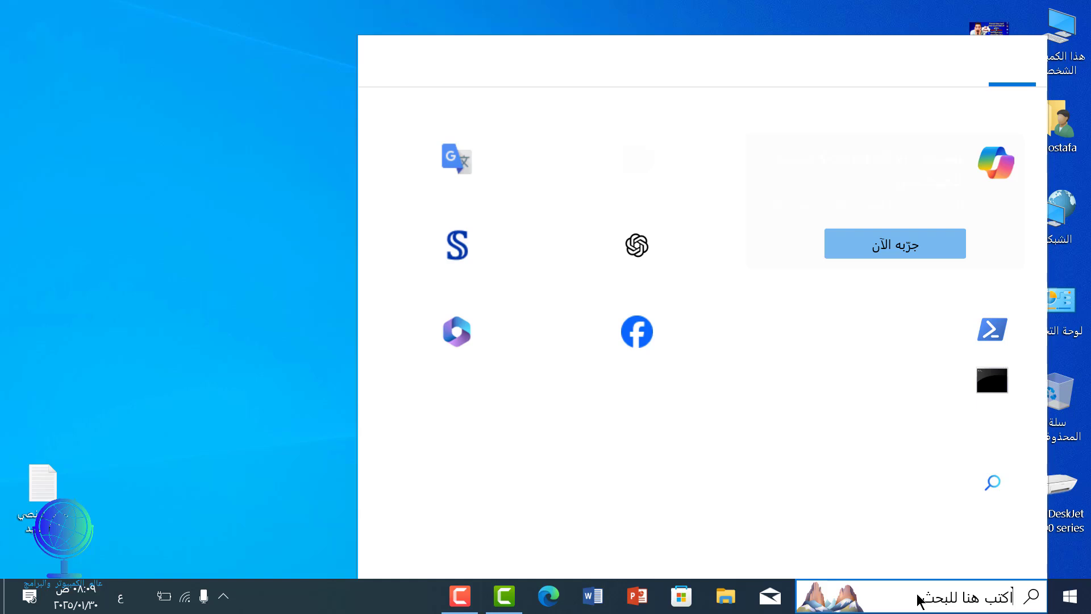
{"action": "key", "text": "alt+shift"}
{"action": "type", "text": "po"}
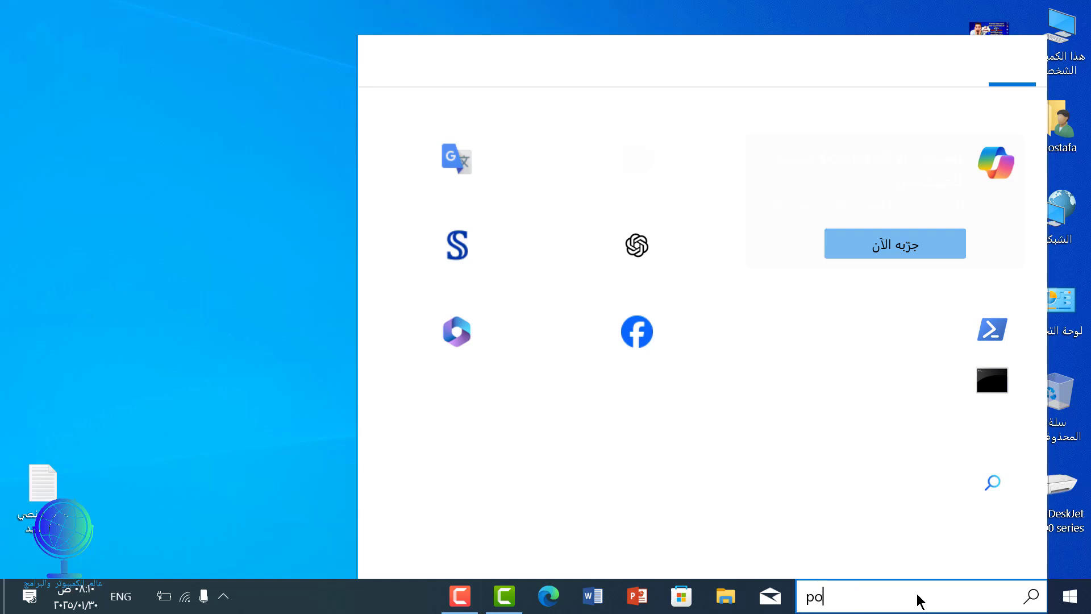
{"action": "type", "text": "wer"}
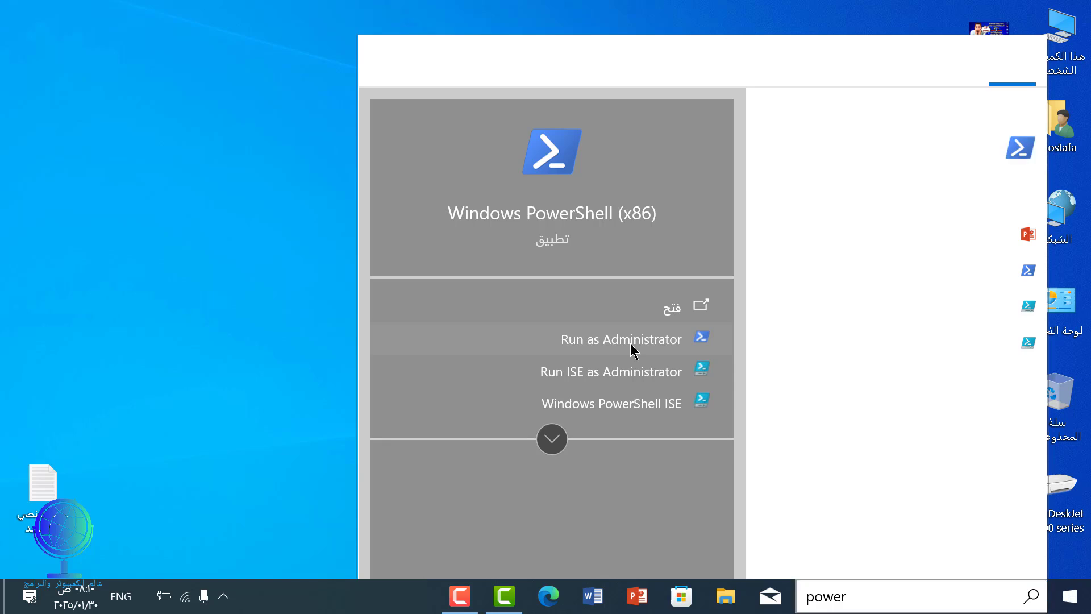
{"action": "left_click", "coordinate": [630, 343]}
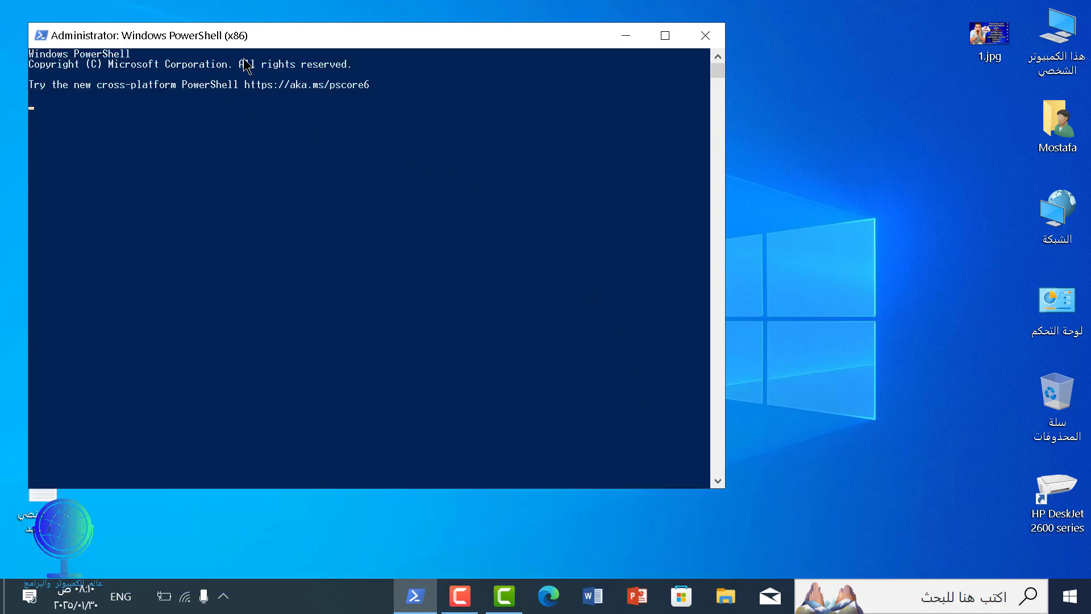
{"action": "left_click_drag", "start_coordinate": [493, 43], "coordinate": [606, 50]}
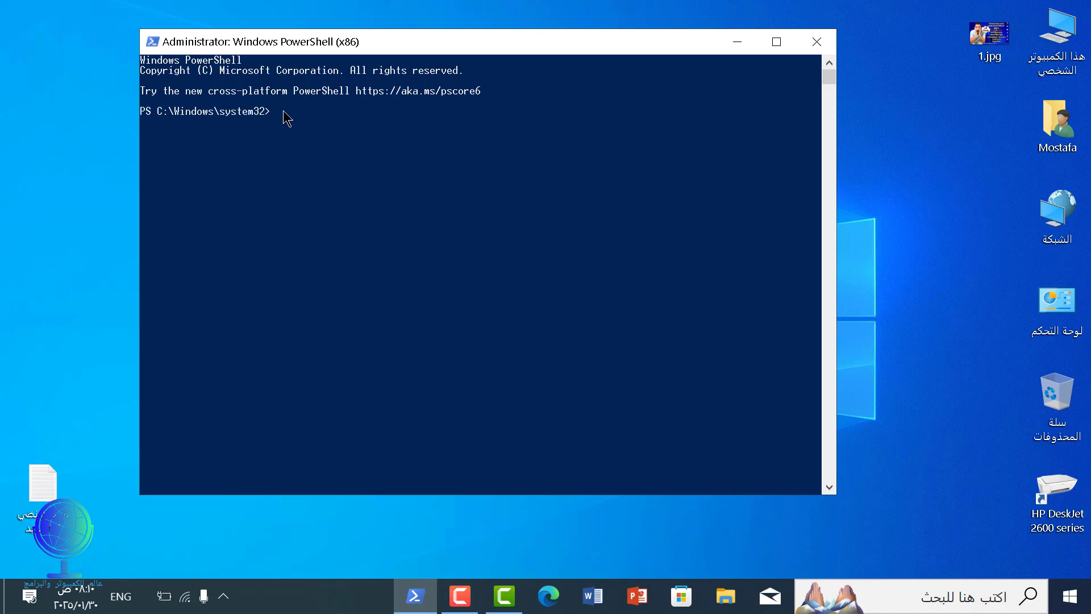
{"action": "key", "text": "ctrl+v"}
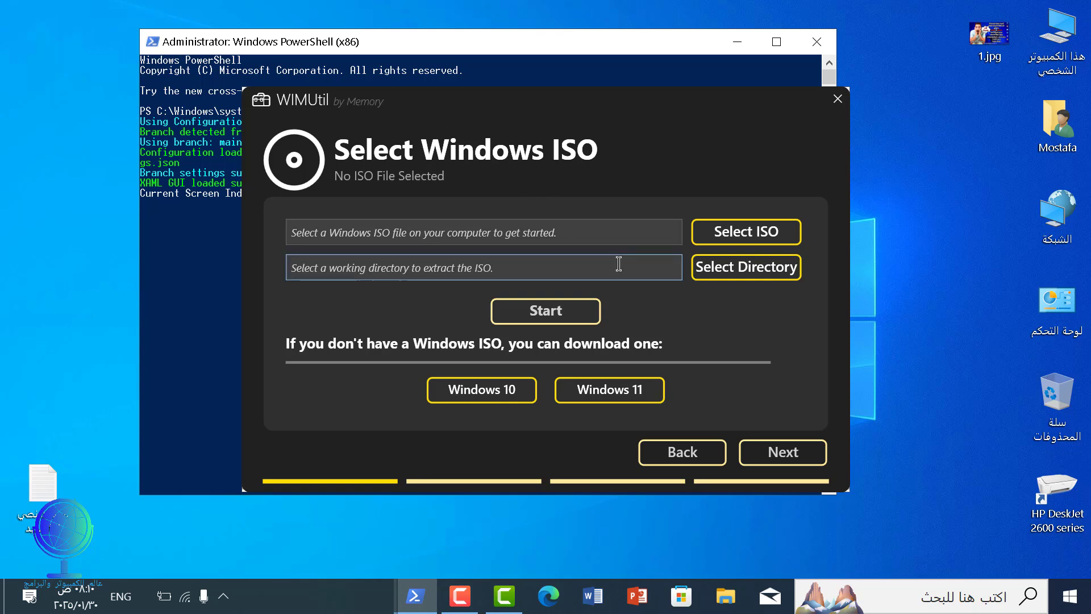
Select Win11_23H2_Arabic_x64.iso from the أسطوانات ويندوز folder on Programs (K:) as the Windows ISO
{"action": "left_click", "coordinate": [738, 243]}
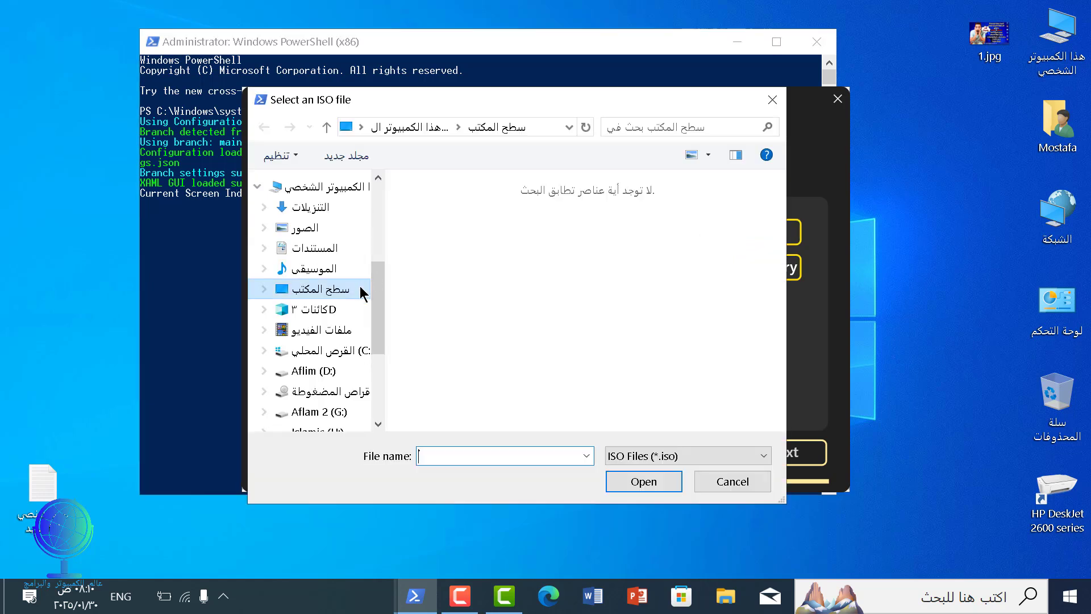
{"action": "scroll", "coordinate": [361, 292], "scroll_direction": "down", "scroll_amount": 2}
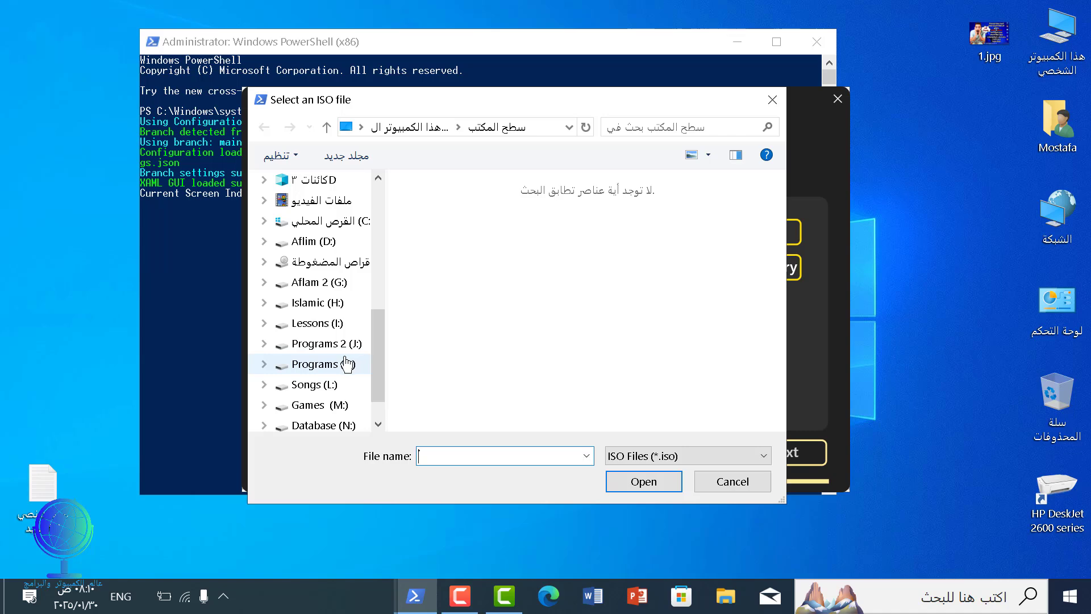
{"action": "left_click", "coordinate": [346, 364]}
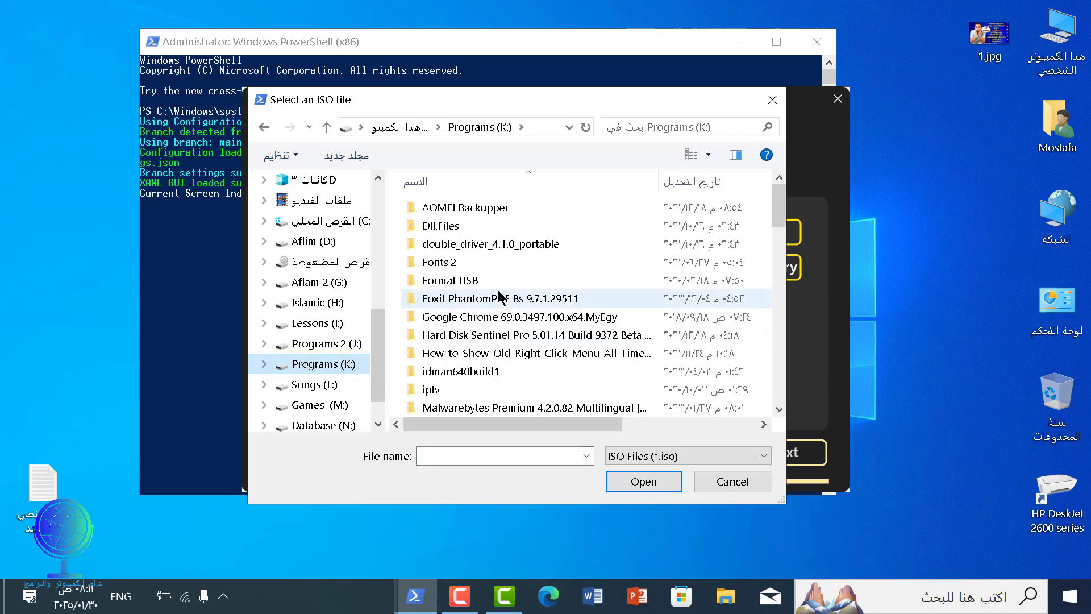
{"action": "scroll", "coordinate": [500, 290], "scroll_direction": "down", "scroll_amount": 10}
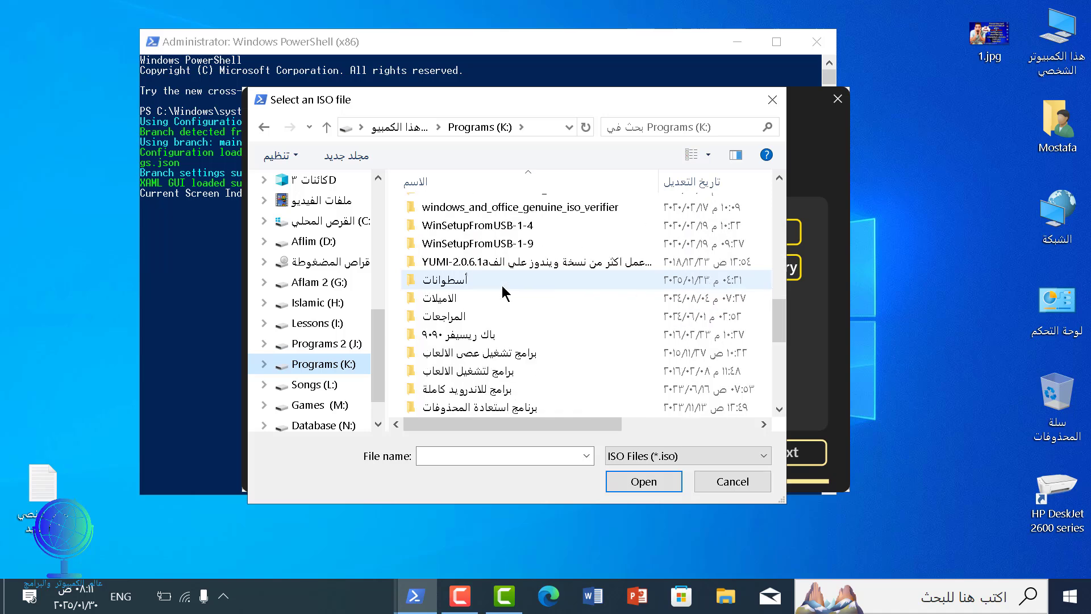
{"action": "double_click", "coordinate": [451, 279]}
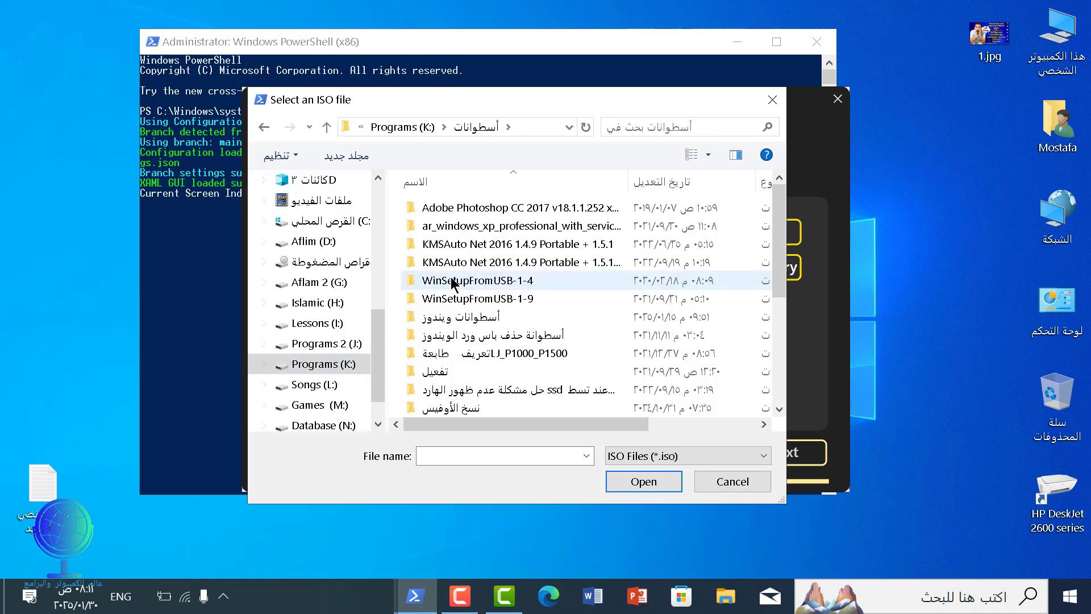
{"action": "double_click", "coordinate": [453, 317]}
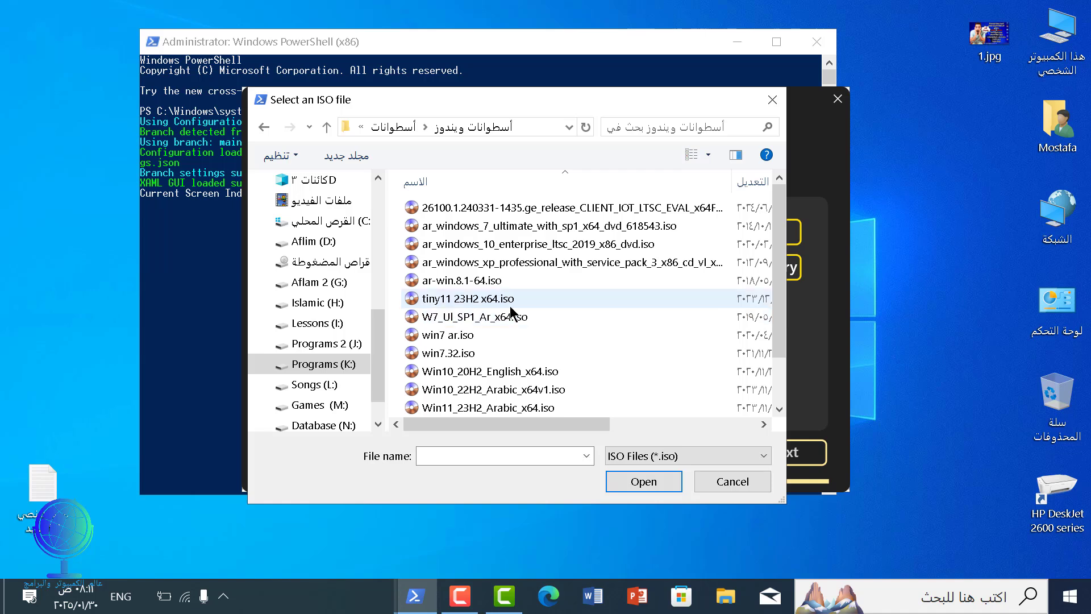
{"action": "scroll", "coordinate": [550, 349], "scroll_direction": "down", "scroll_amount": 1}
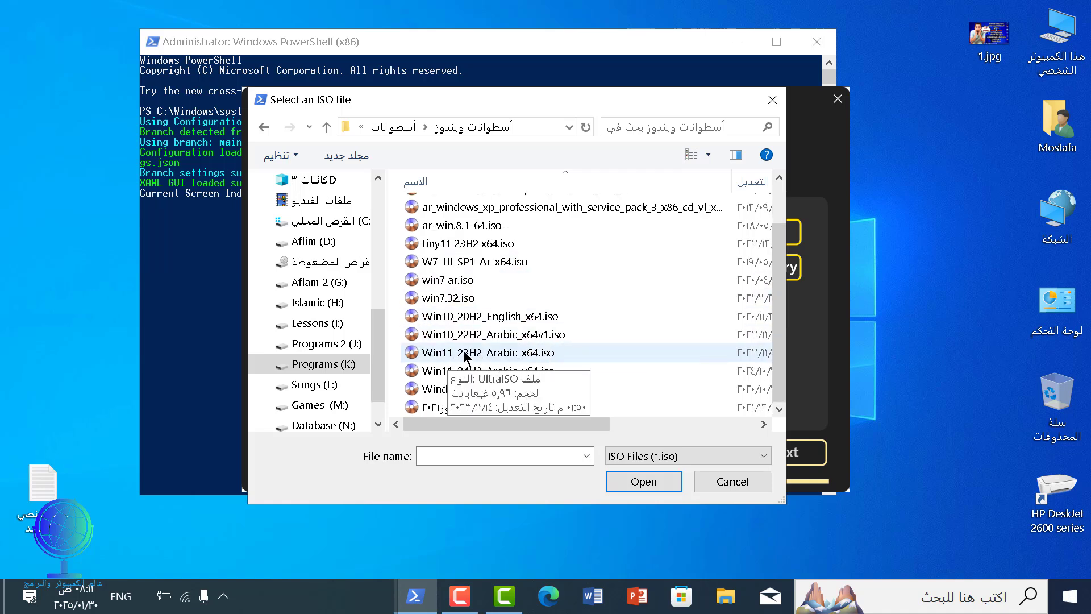
{"action": "left_click", "coordinate": [486, 358]}
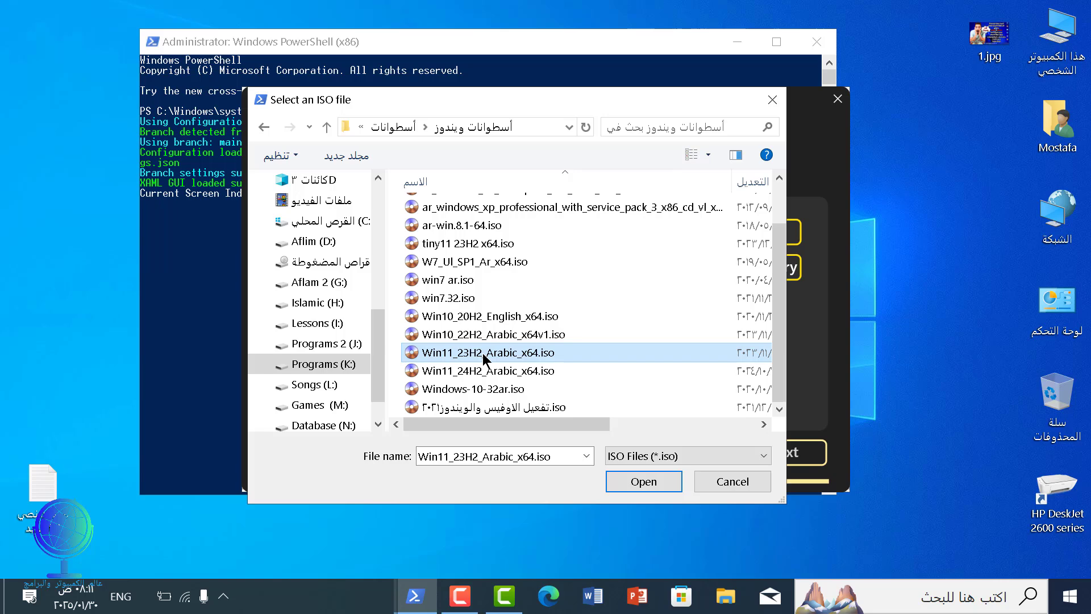
{"action": "left_click", "coordinate": [624, 483]}
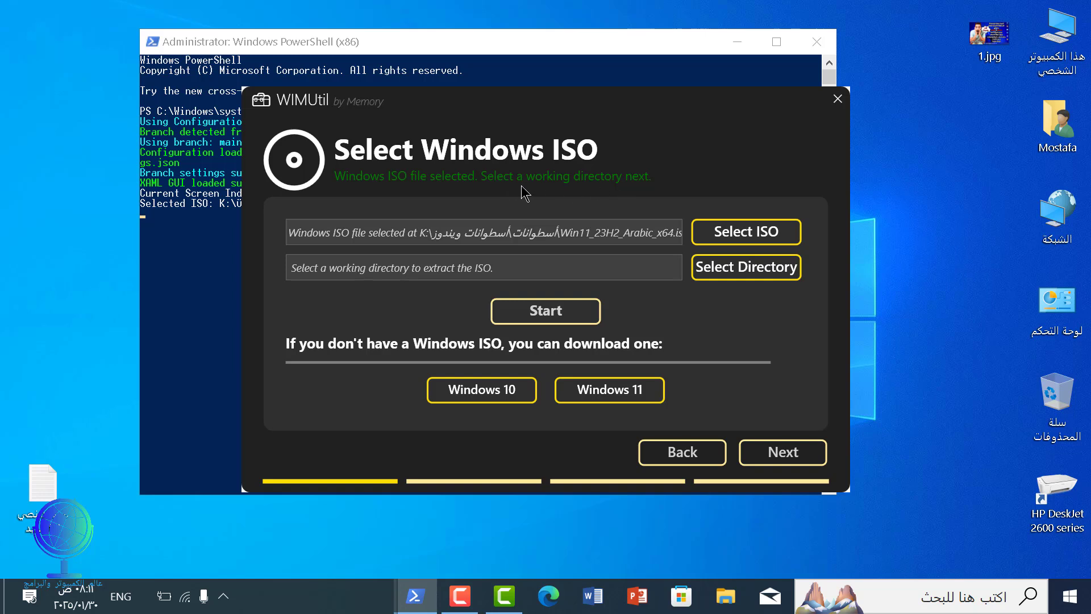
Set the desktop as the working directory, extract the ISO there, and check the extracted files in the WIMUtil folder
{"action": "left_click", "coordinate": [749, 278]}
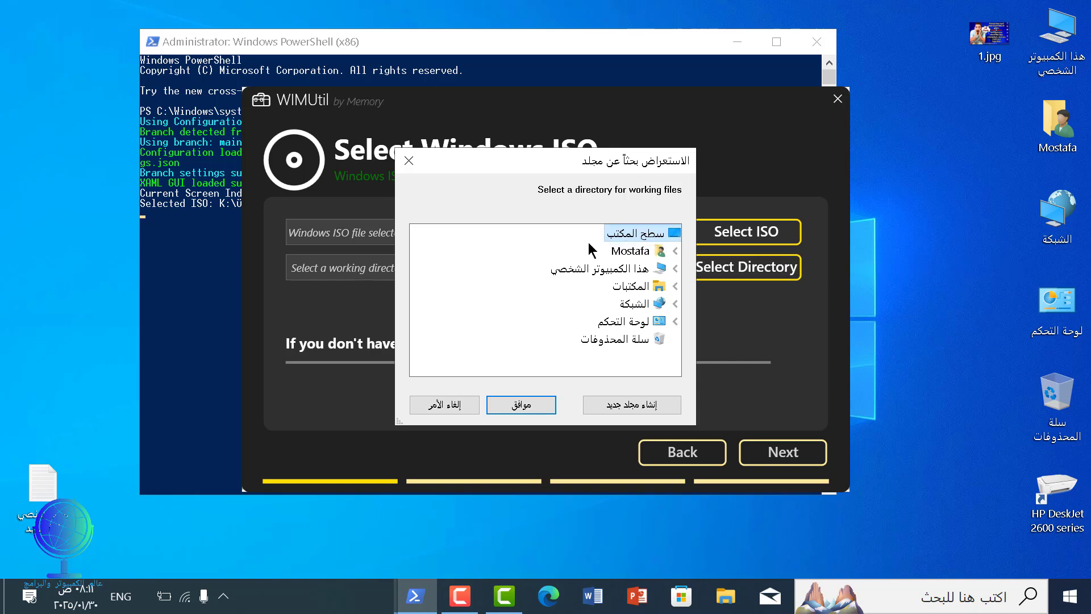
{"action": "left_click", "coordinate": [521, 404]}
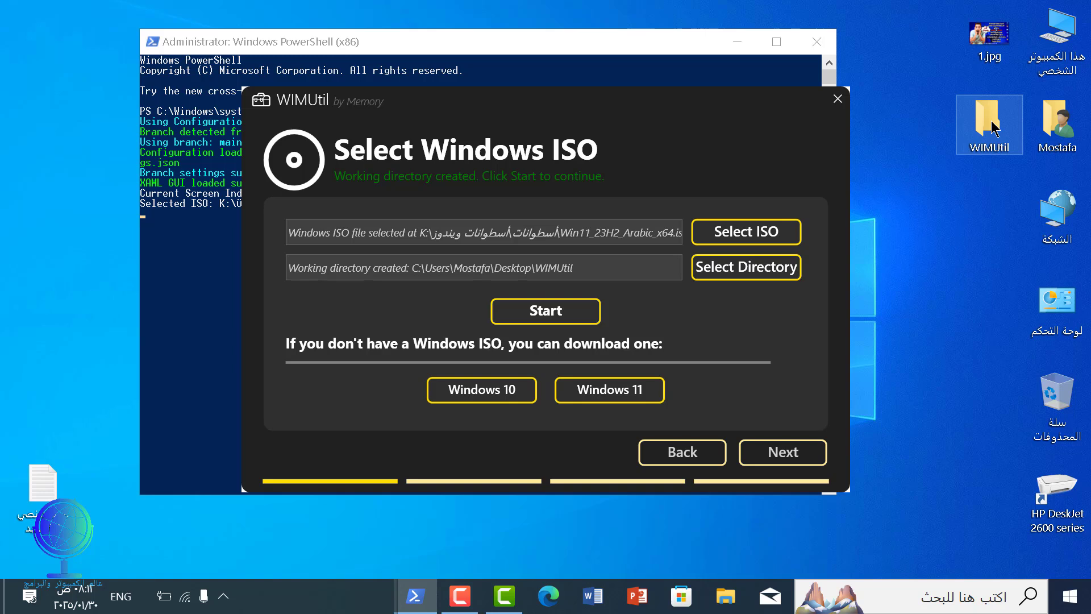
{"action": "left_click", "coordinate": [537, 313]}
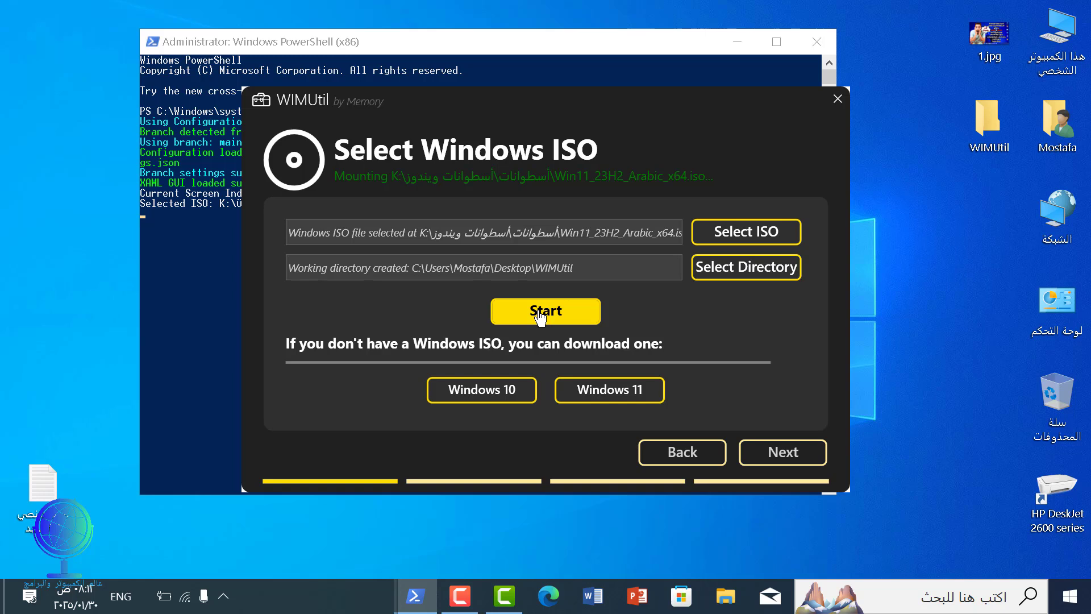
{"action": "left_click", "coordinate": [460, 595]}
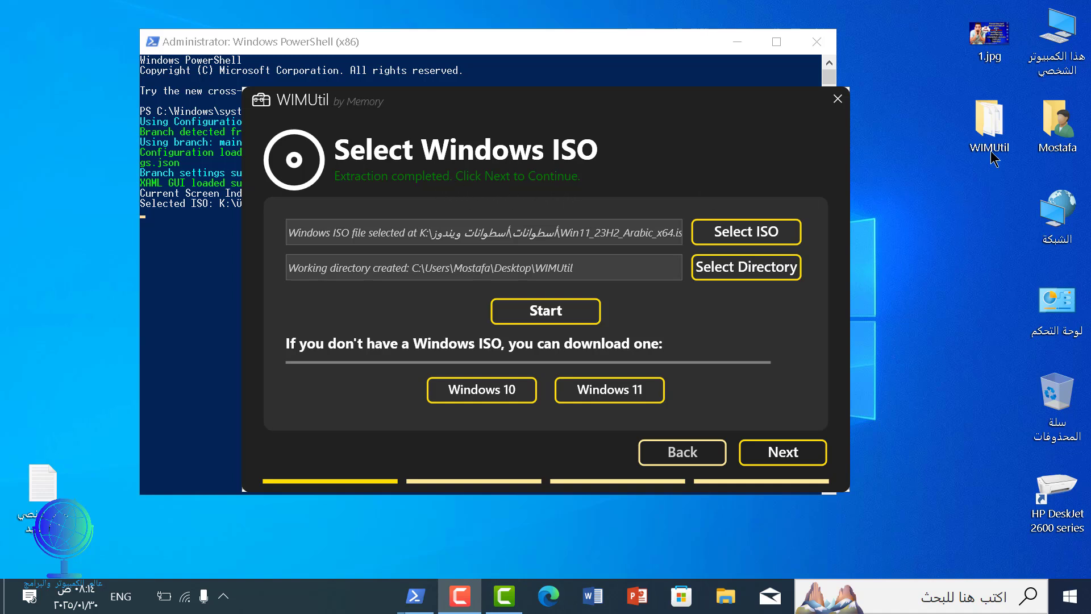
{"action": "left_click", "coordinate": [989, 122]}
{"action": "left_click", "coordinate": [906, 216]}
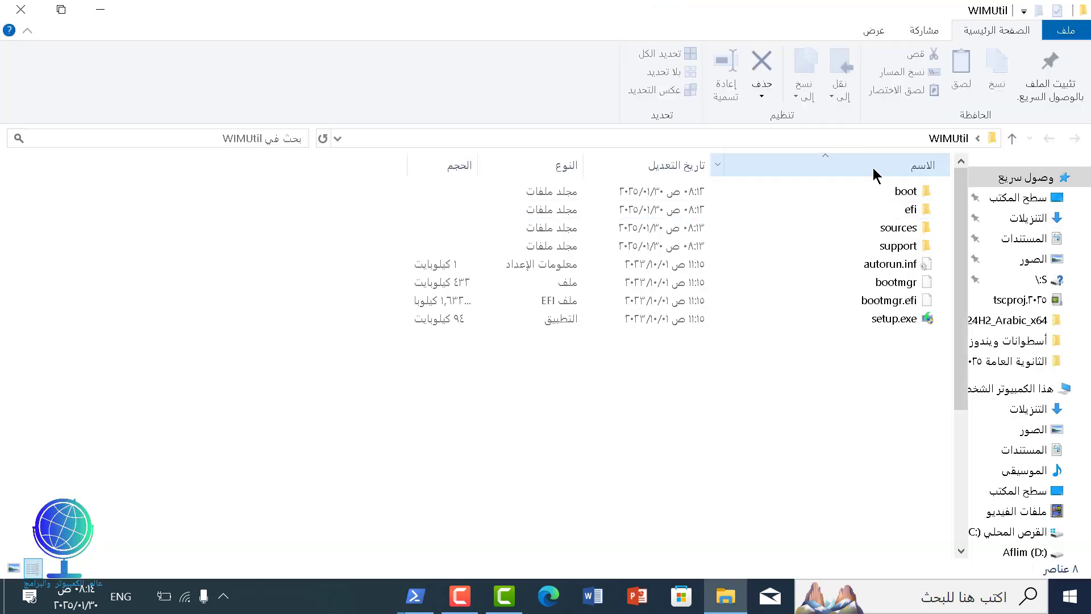
{"action": "left_click", "coordinate": [19, 9]}
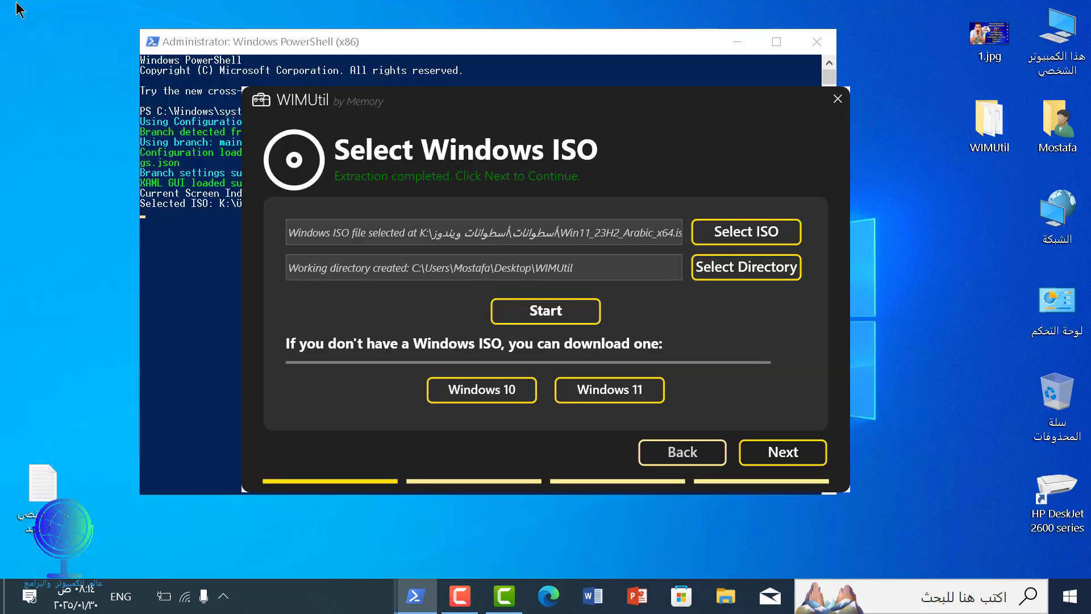
Download and add the latest UnattendedWinstall answer file, and check the WIMUtil folder for autounattend.xml
{"action": "left_click", "coordinate": [775, 454]}
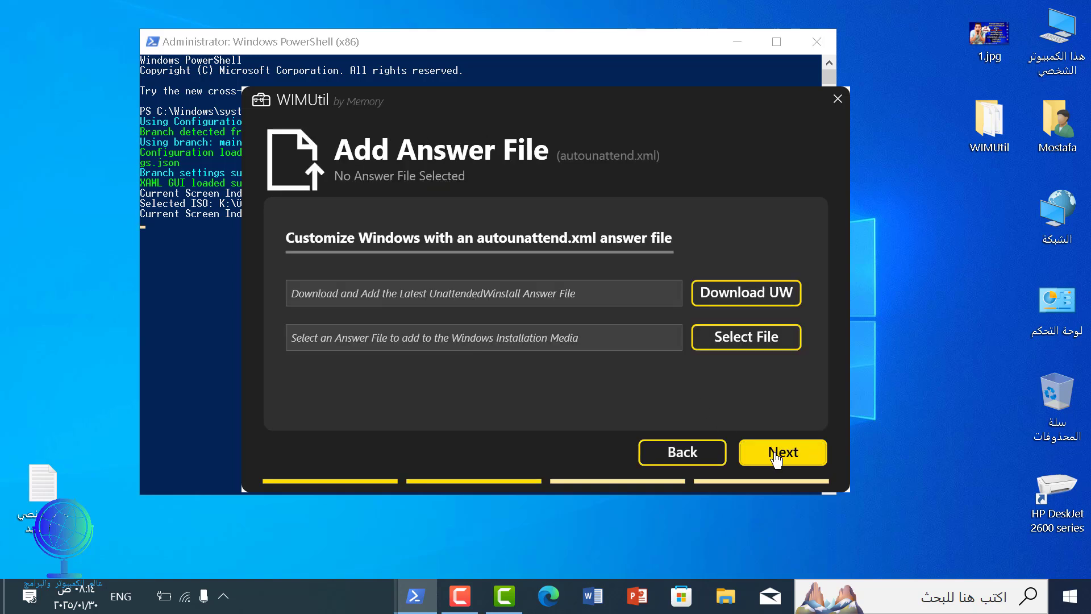
{"action": "left_click", "coordinate": [710, 296]}
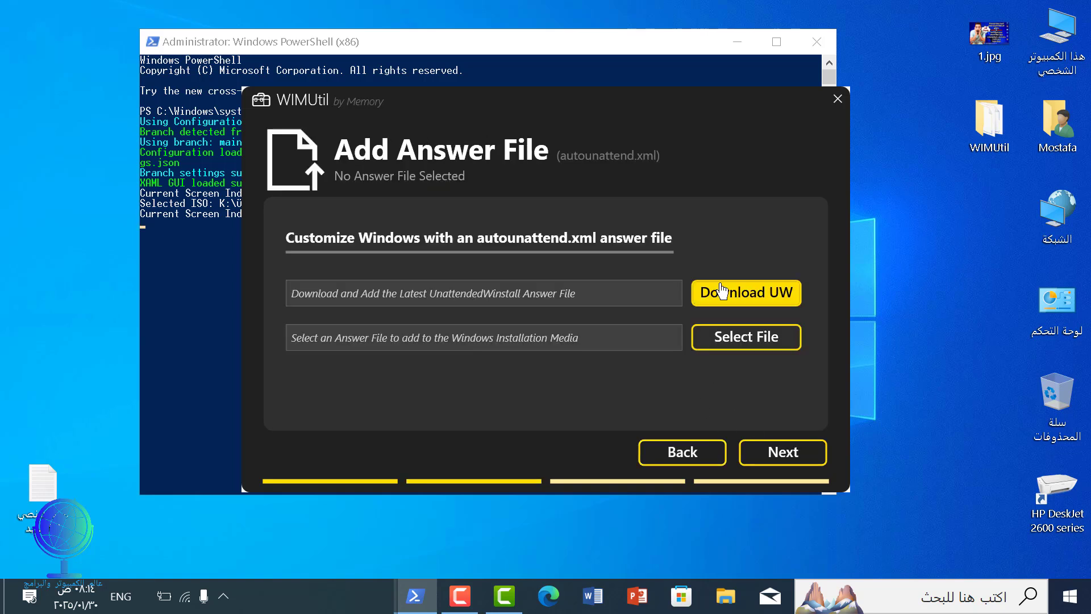
{"action": "left_click", "coordinate": [762, 302]}
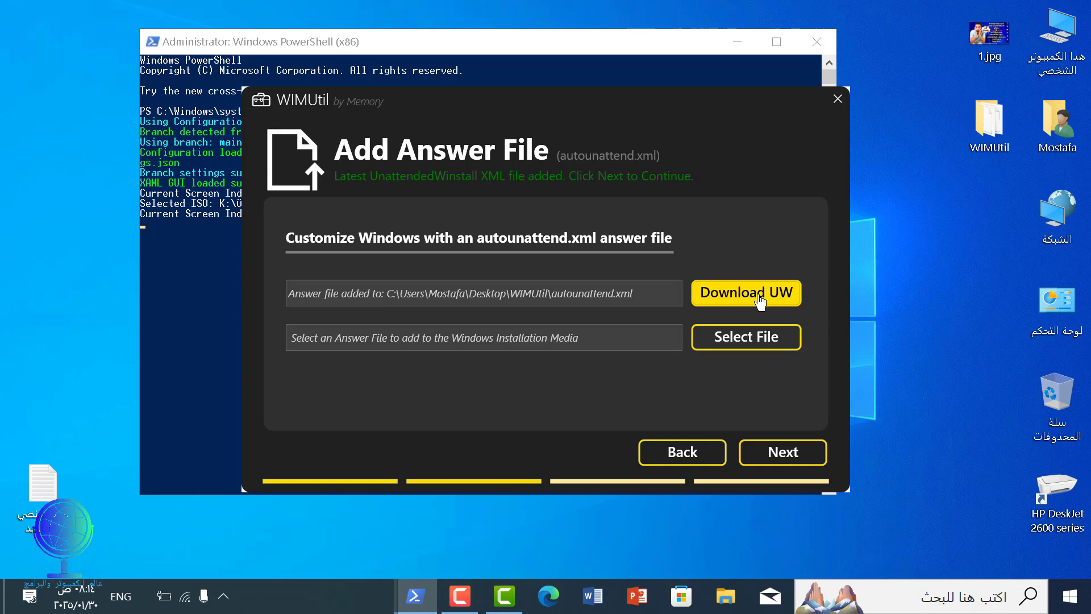
{"action": "left_click", "coordinate": [986, 137]}
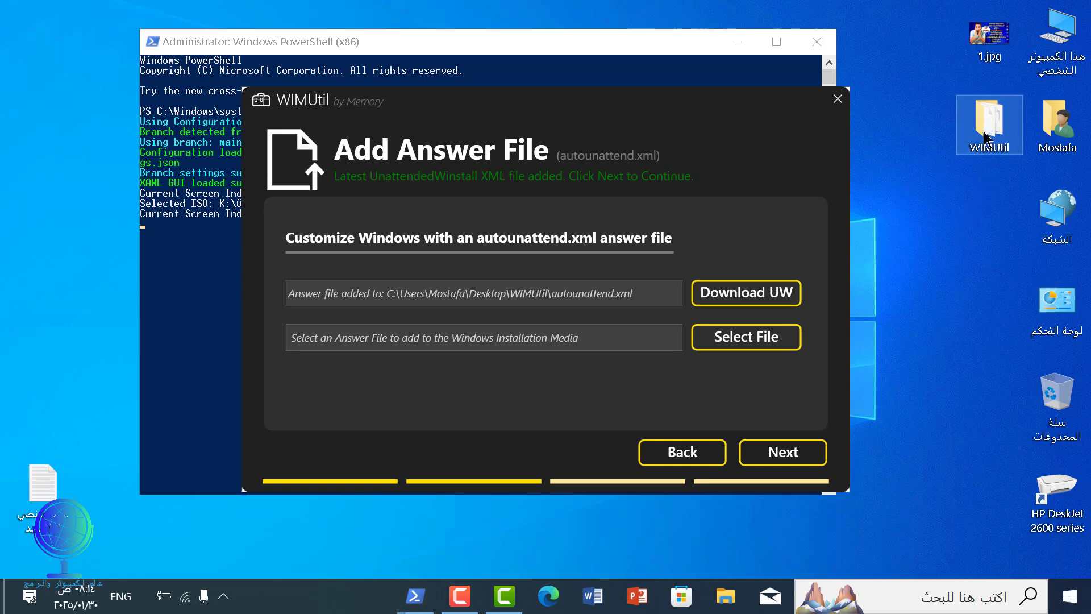
{"action": "double_click", "coordinate": [986, 137]}
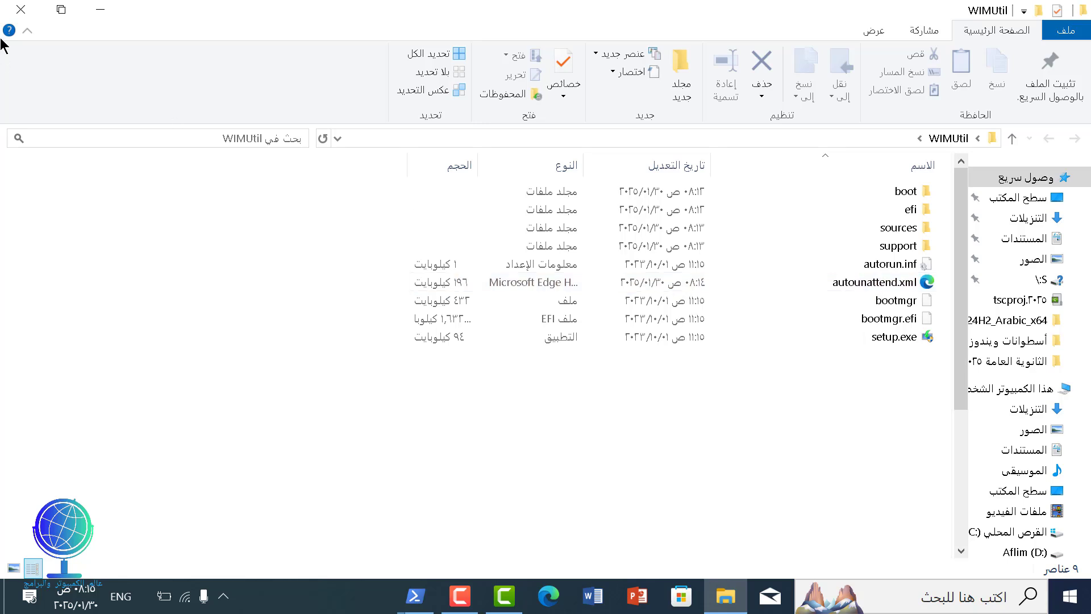
{"action": "left_click", "coordinate": [5, 13]}
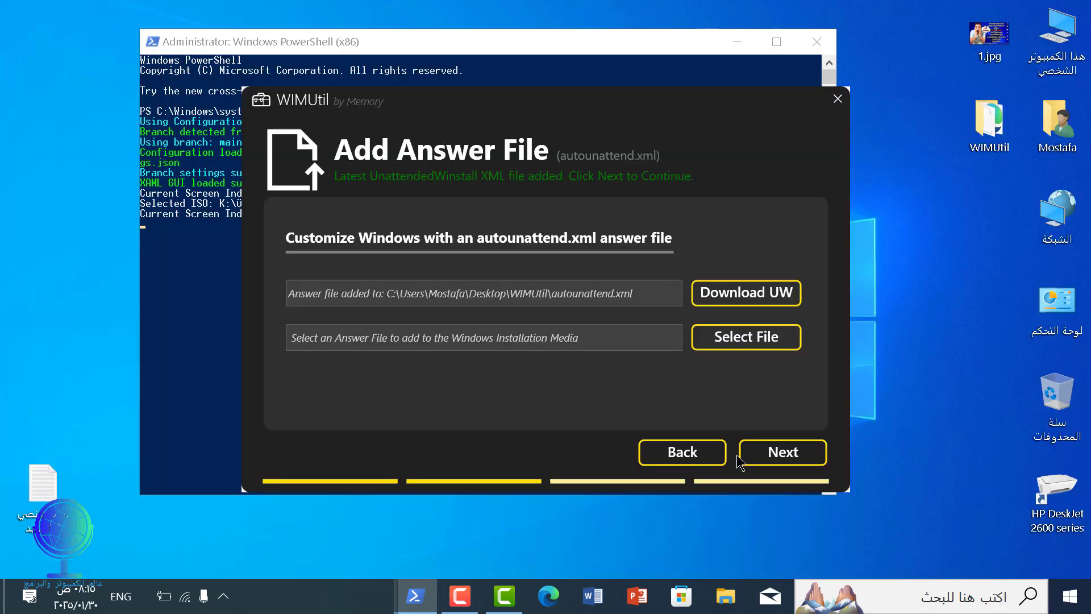
Skip adding drivers and set the new ISO to save on the desktop under the name "win 11مخففة"
{"action": "left_click", "coordinate": [764, 457]}
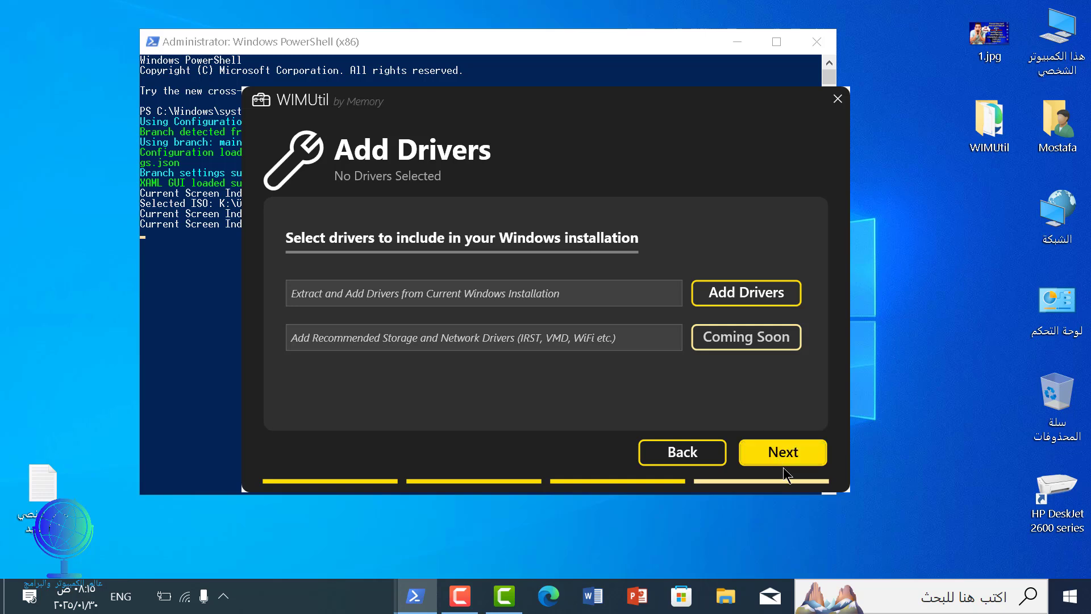
{"action": "left_click", "coordinate": [783, 453]}
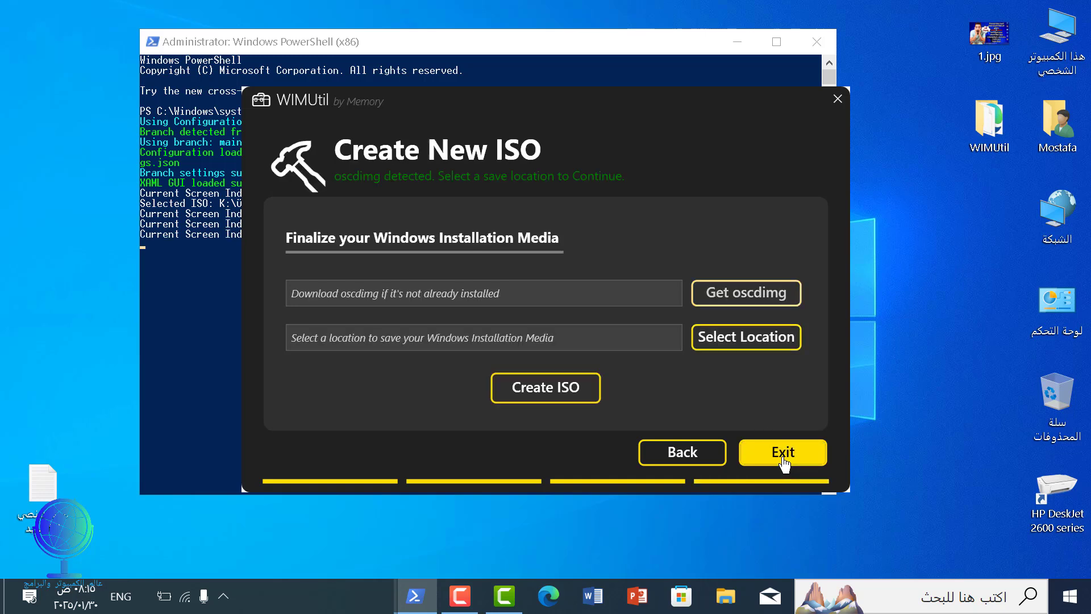
{"action": "left_click", "coordinate": [722, 347]}
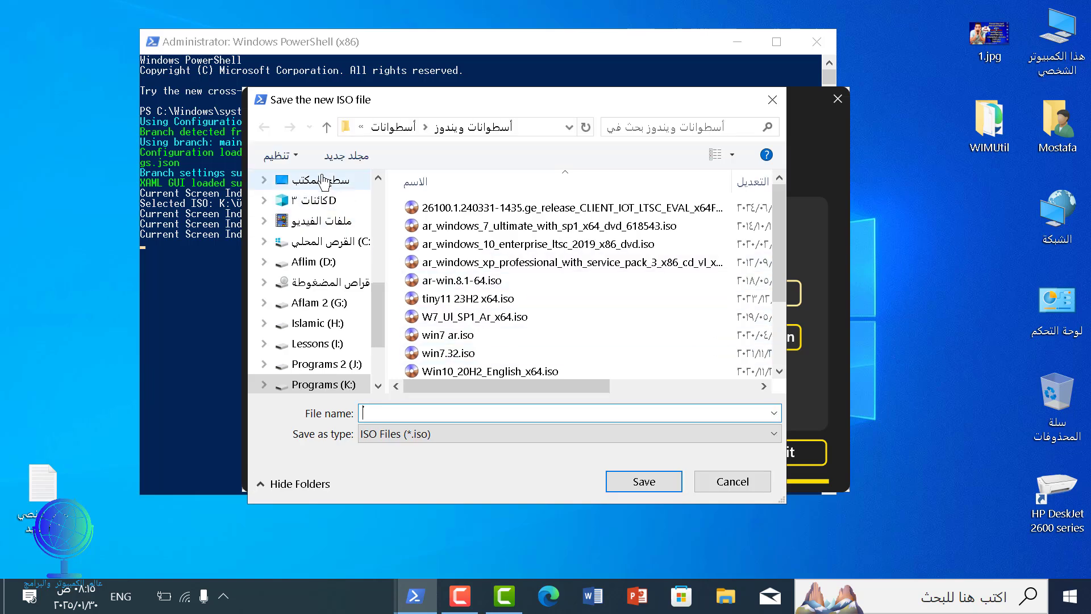
{"action": "left_click", "coordinate": [323, 178]}
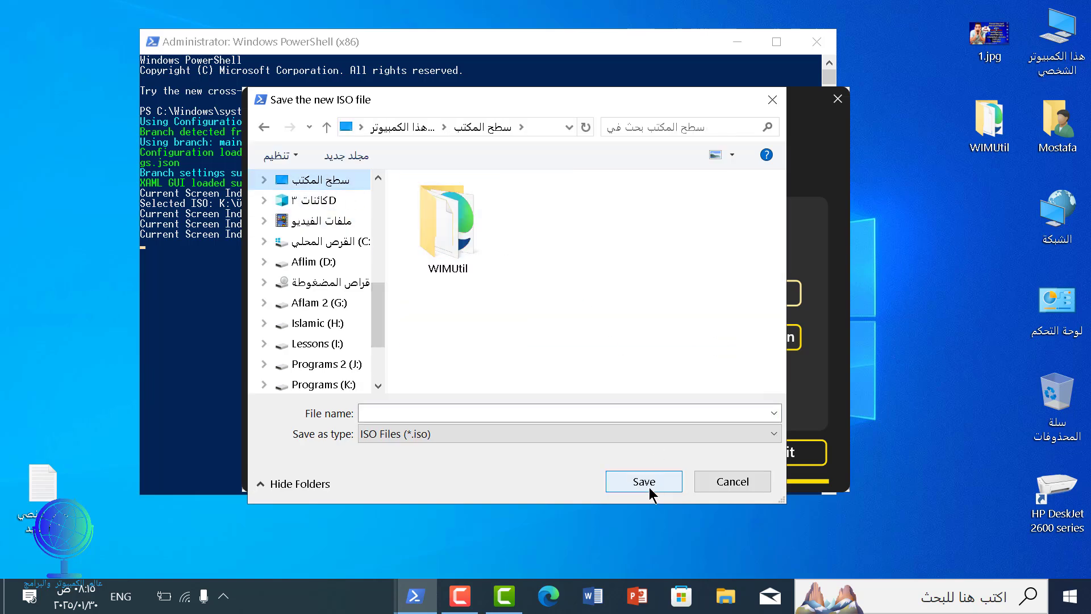
{"action": "left_click", "coordinate": [489, 415]}
{"action": "left_click", "coordinate": [488, 415]}
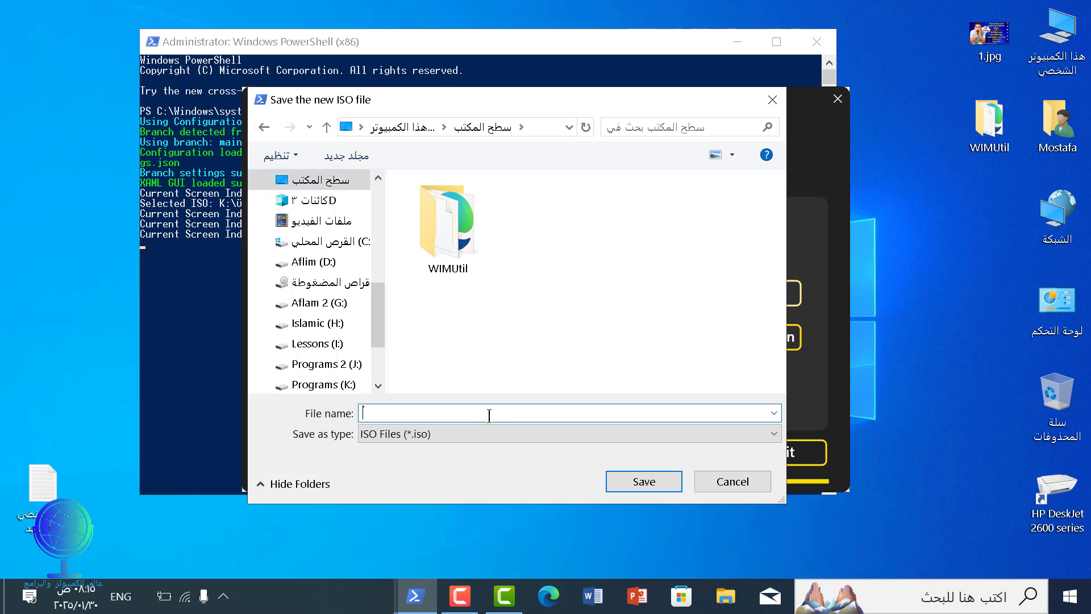
{"action": "type", "text": "wi"}
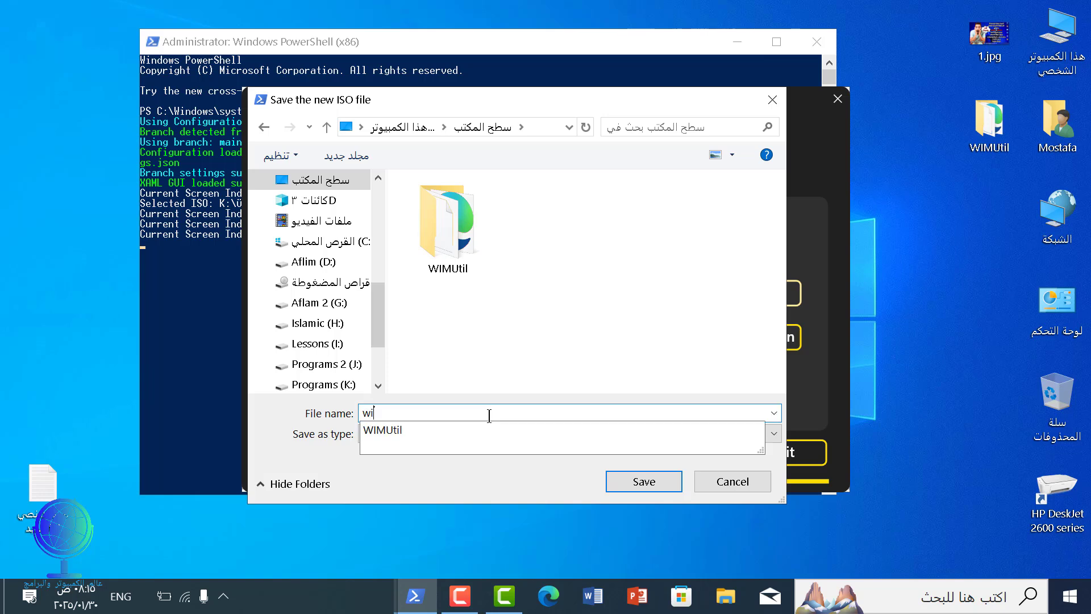
{"action": "type", "text": "n"}
{"action": "key", "text": "alt+shift"}
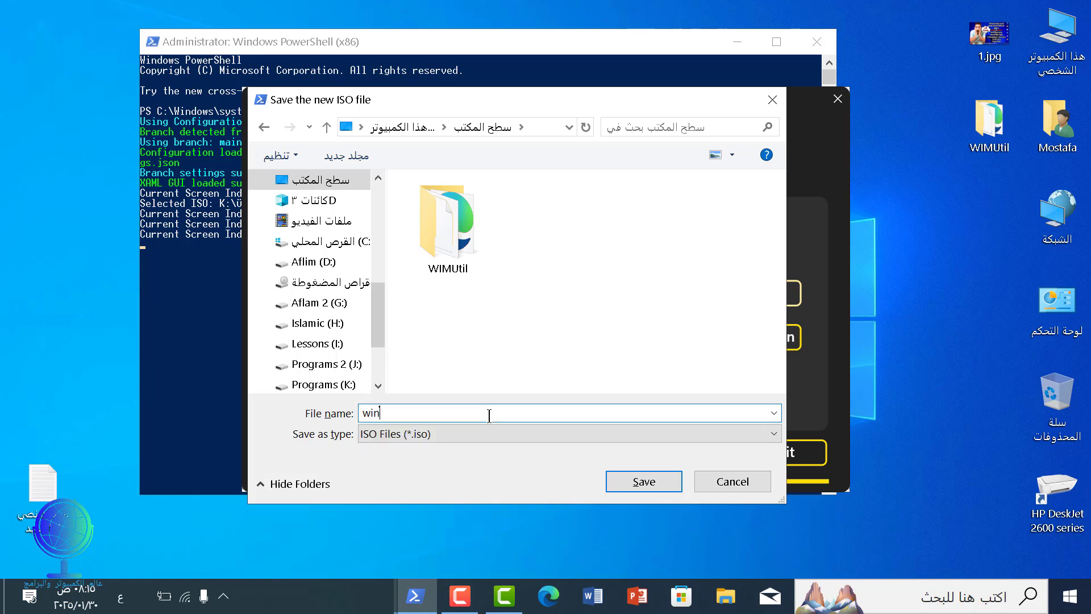
{"action": "type", "text": "مخففة"}
{"action": "type", "text": "11"}
{"action": "left_click", "coordinate": [641, 481]}
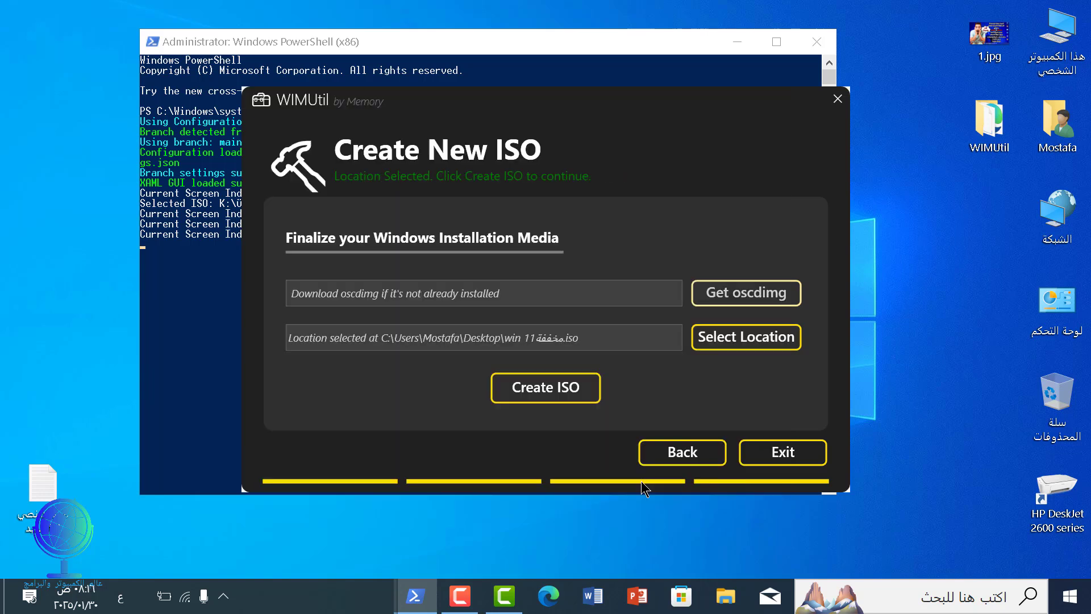
Create the new ISO, and exit WIMUtil and PowerShell with the working directory deleted
{"action": "left_click", "coordinate": [536, 396]}
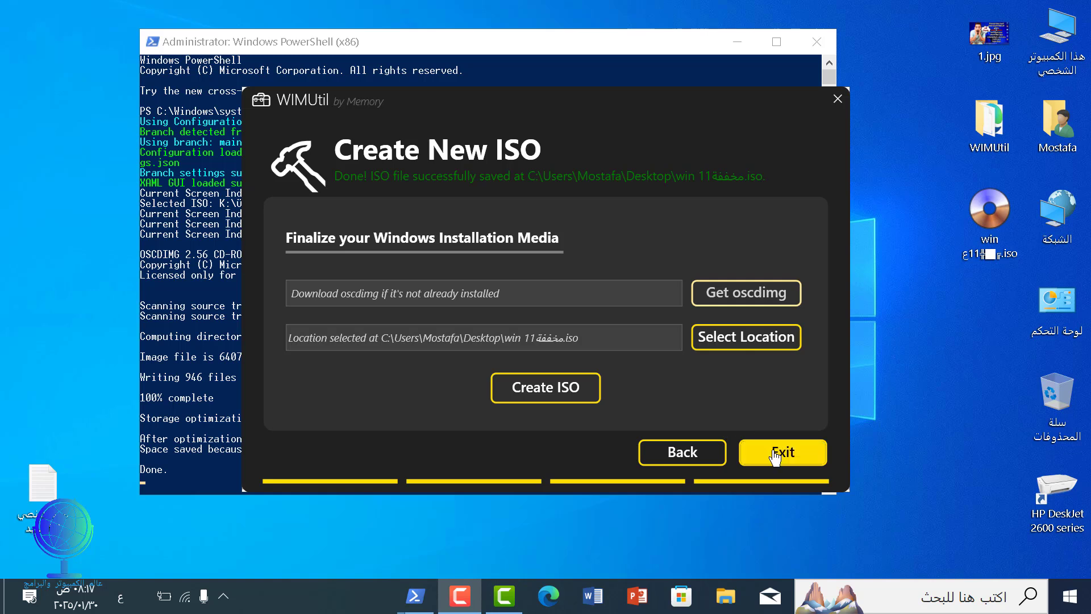
{"action": "left_click", "coordinate": [776, 457]}
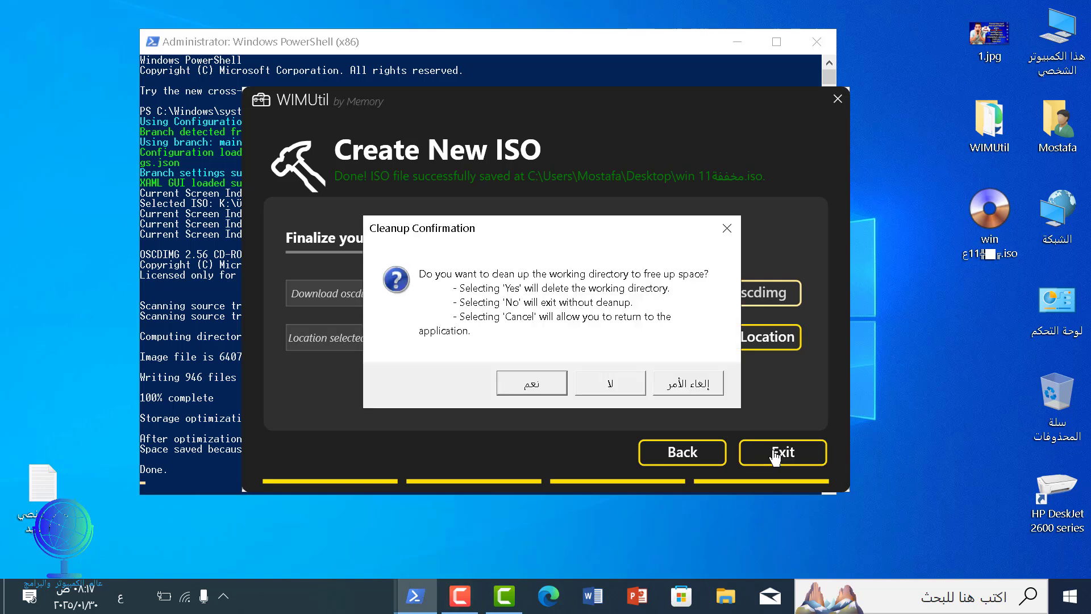
{"action": "left_click", "coordinate": [549, 390]}
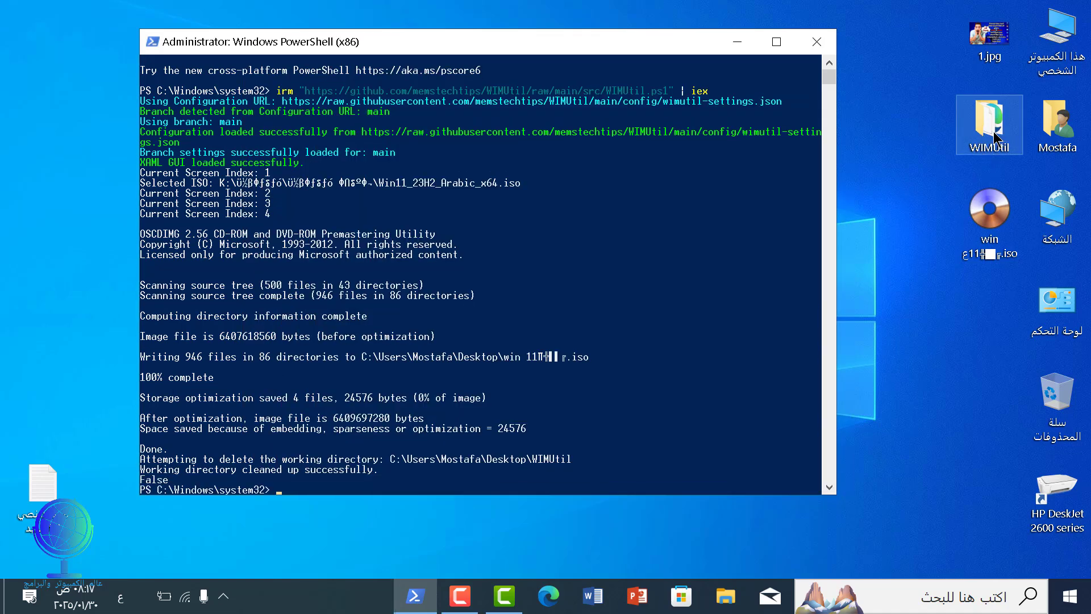
{"action": "left_click", "coordinate": [815, 42]}
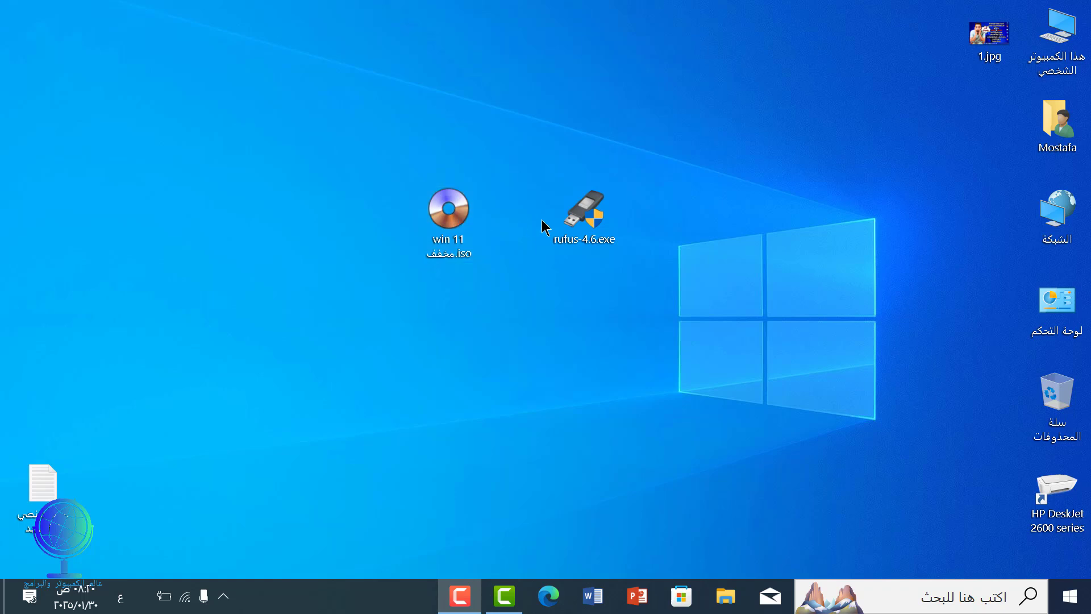
Start rufus-4.6.exe from the desktop with administrator permission
{"action": "double_click", "coordinate": [586, 223]}
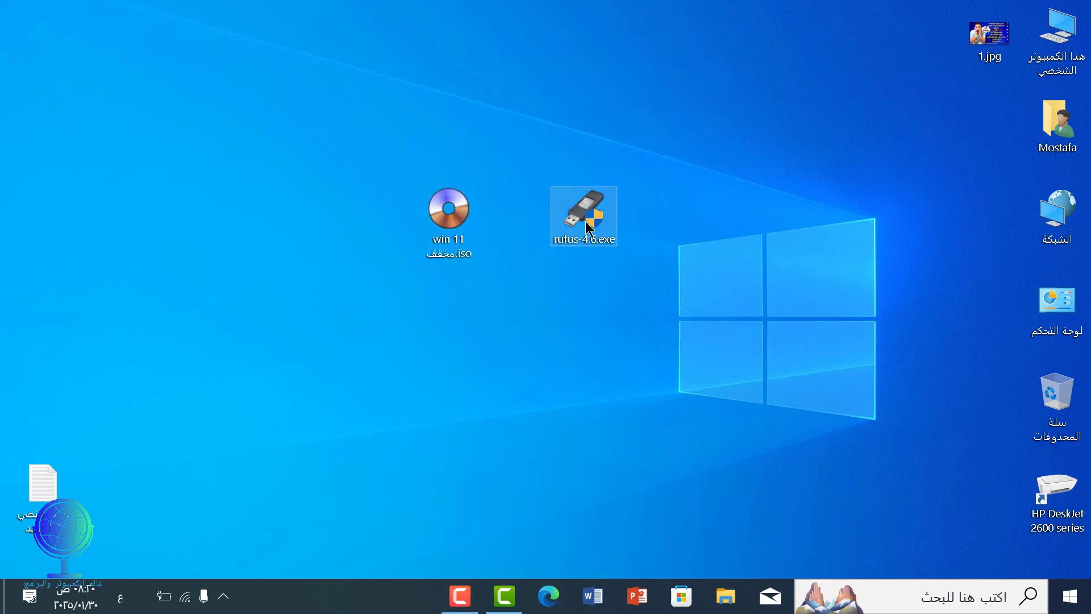
{"action": "left_click", "coordinate": [636, 423]}
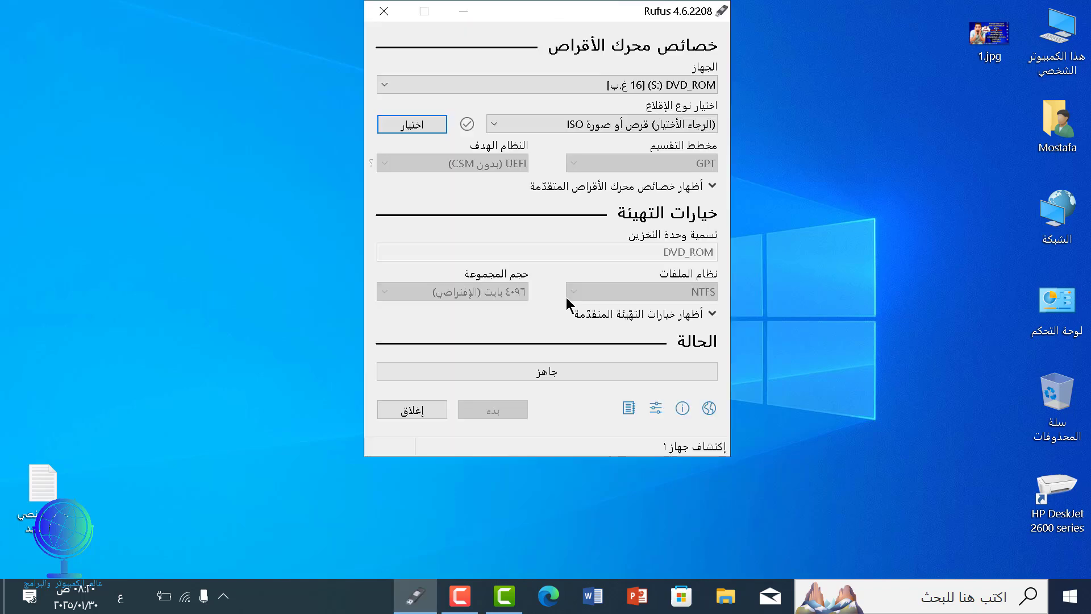
Load "win 11 مخفف.iso" from the desktop as the boot image for the 16 GB DVD_ROM (S:) drive
{"action": "left_click_drag", "start_coordinate": [578, 8], "coordinate": [644, 88]}
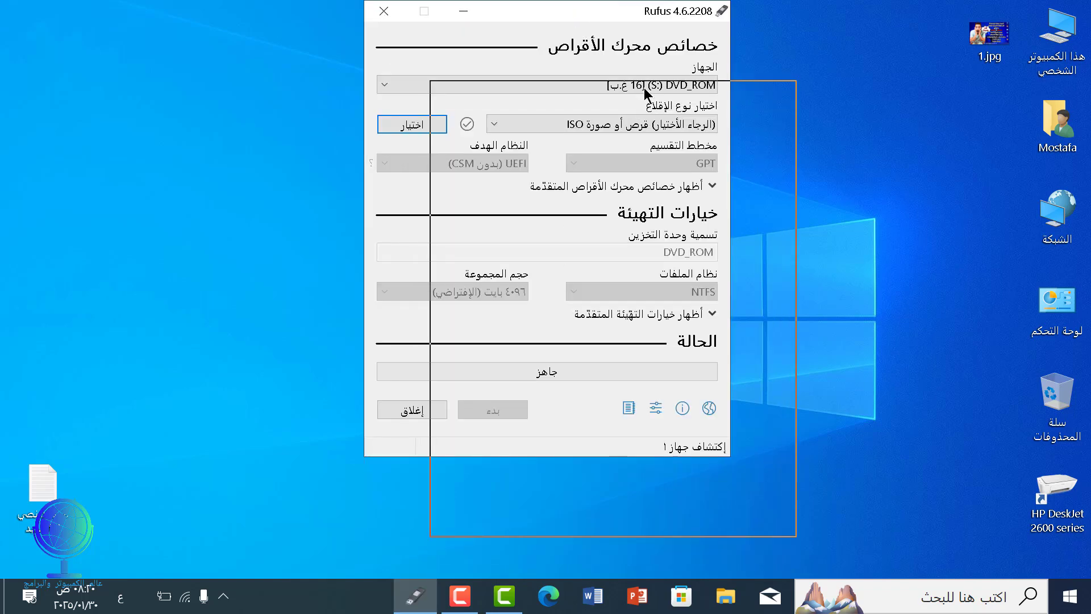
{"action": "left_click", "coordinate": [480, 207]}
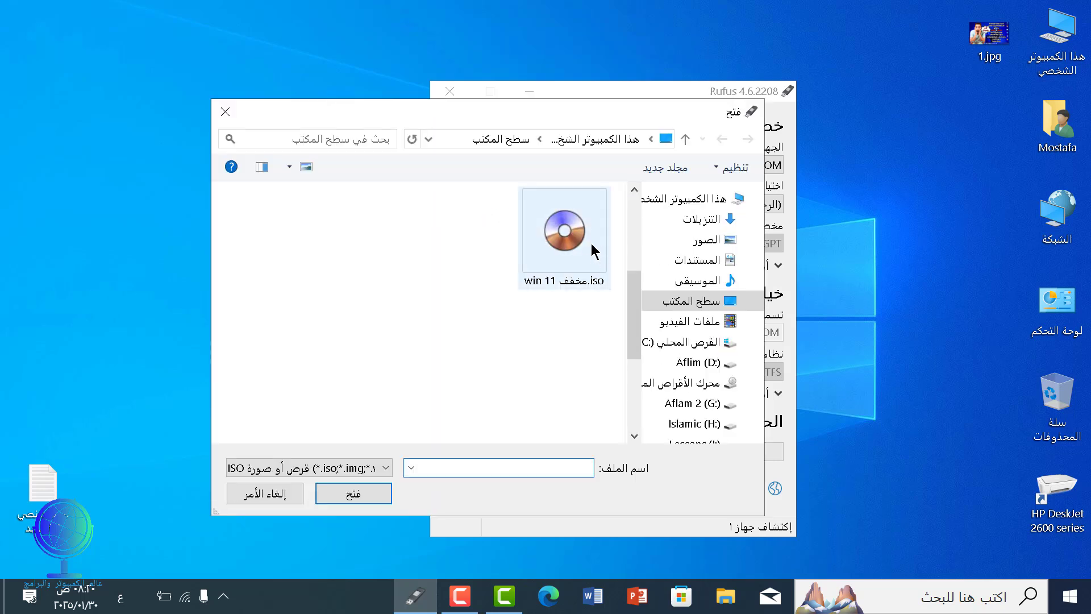
{"action": "left_click", "coordinate": [588, 238]}
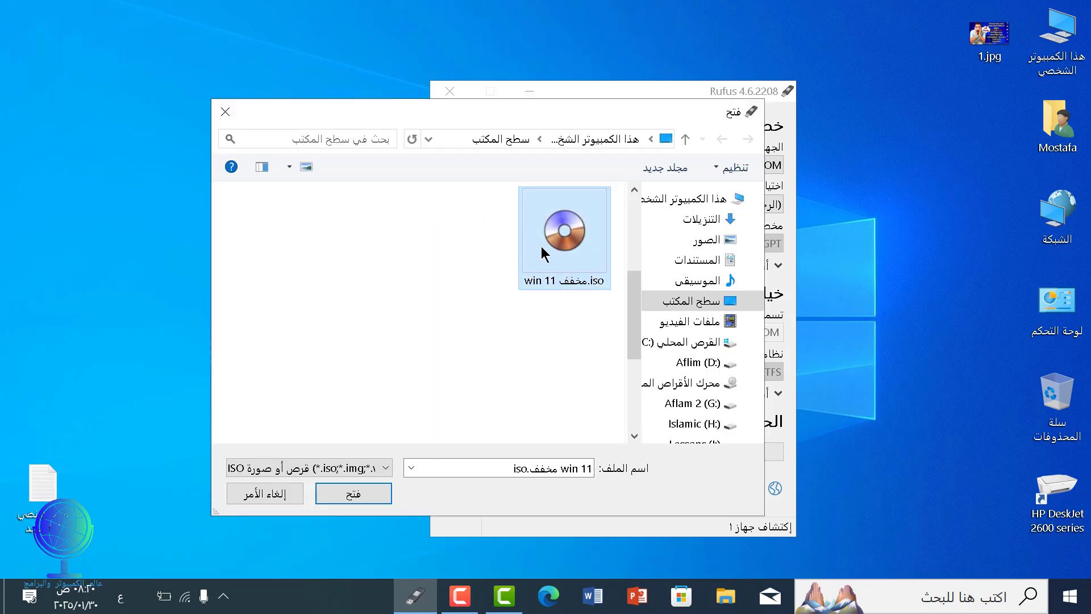
{"action": "left_click", "coordinate": [365, 490]}
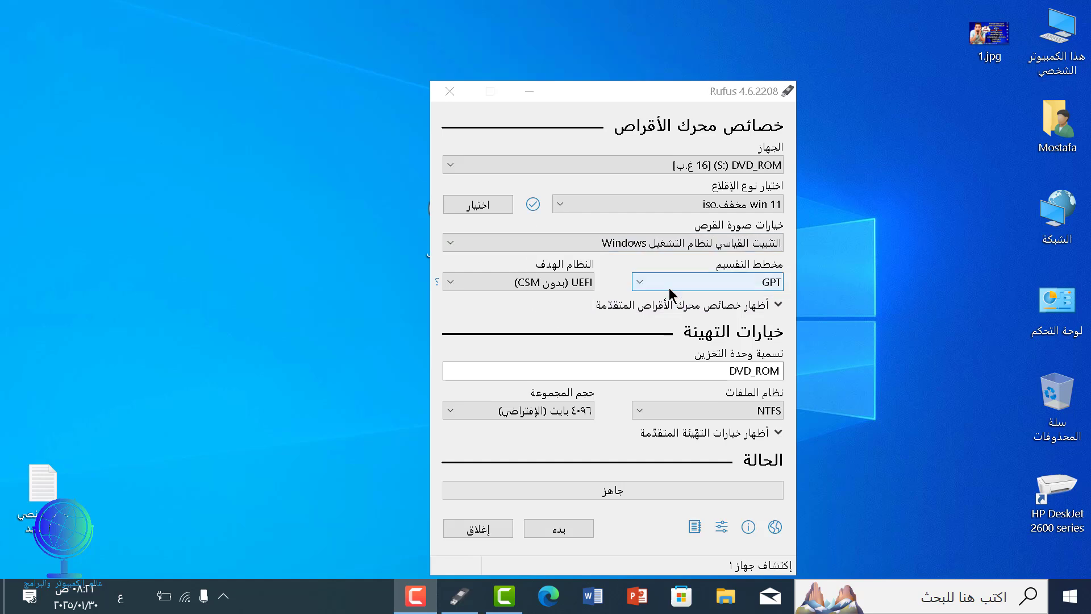
Try the MBR partition scheme and return the setting to GPT
{"action": "left_click", "coordinate": [736, 284]}
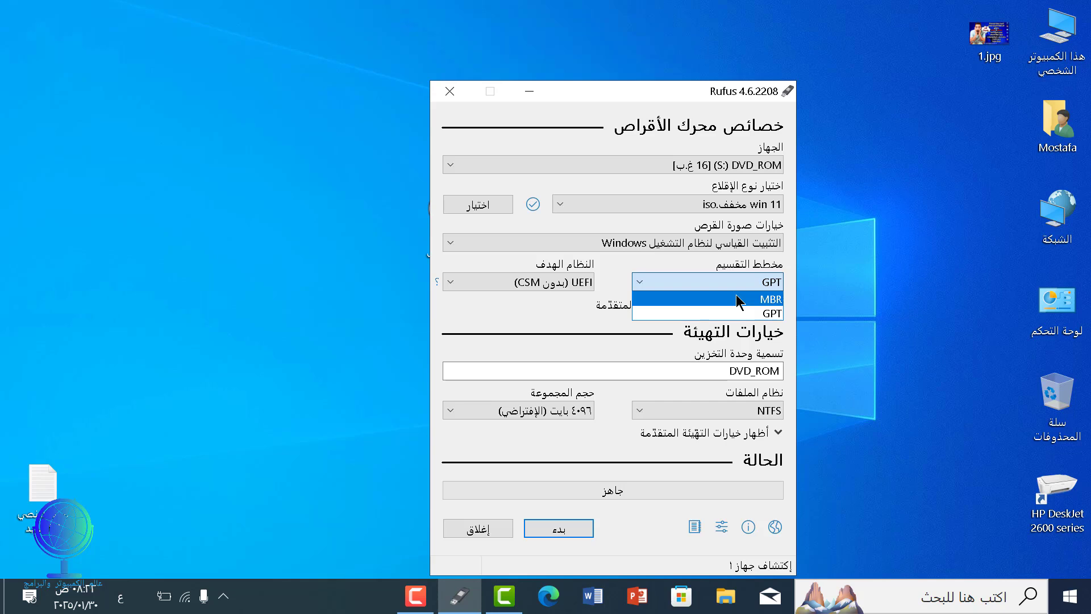
{"action": "left_click", "coordinate": [737, 301]}
{"action": "left_click", "coordinate": [736, 284]}
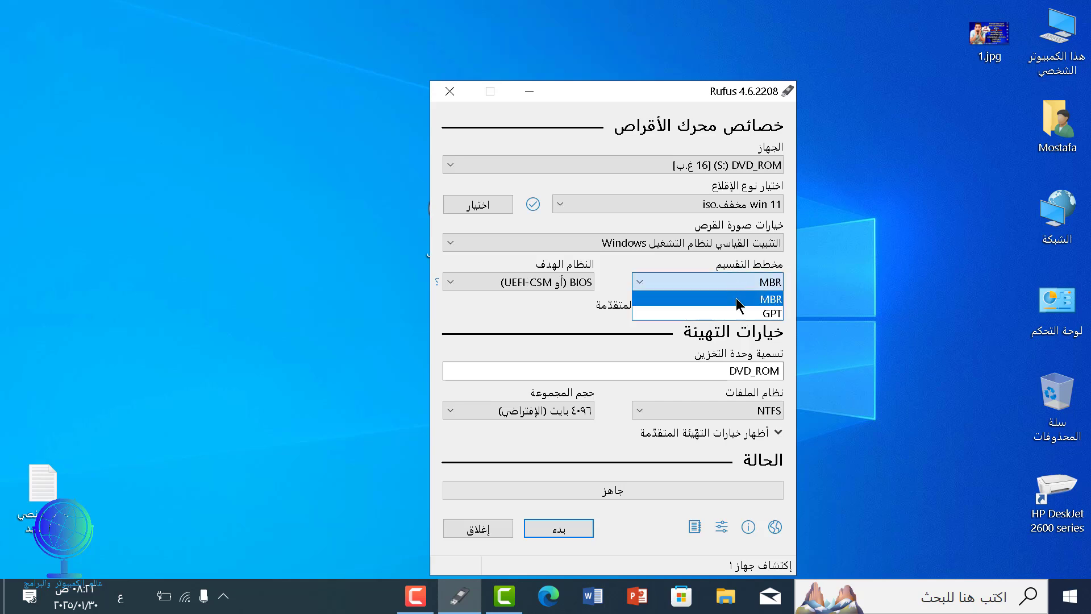
{"action": "left_click", "coordinate": [738, 312]}
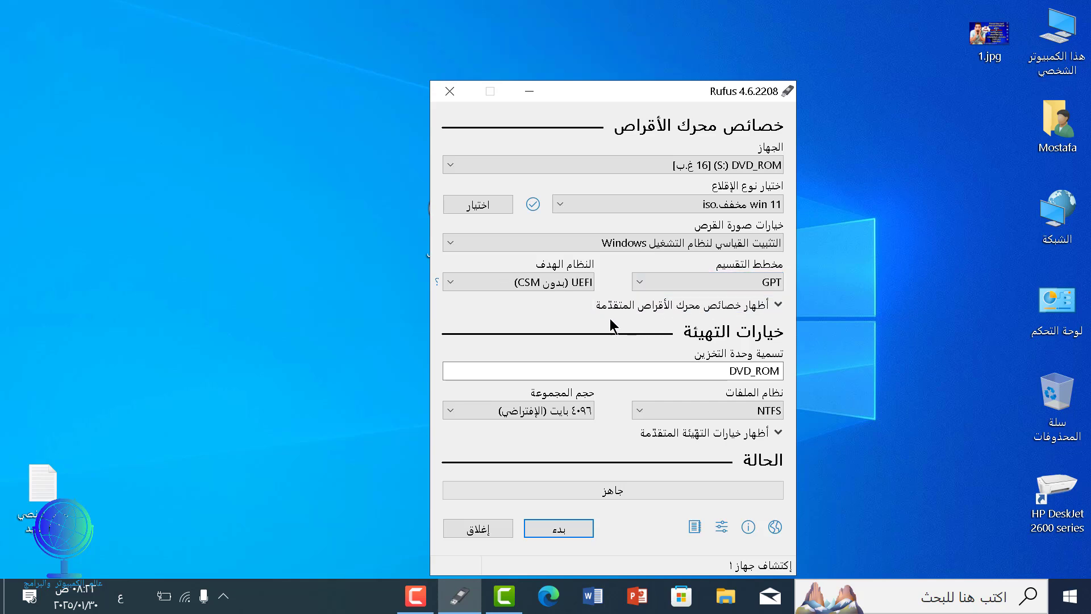
Write the ISO to the USB drive without any Windows customizations, accepting the data erasure, and close Rufus
{"action": "left_click", "coordinate": [562, 534]}
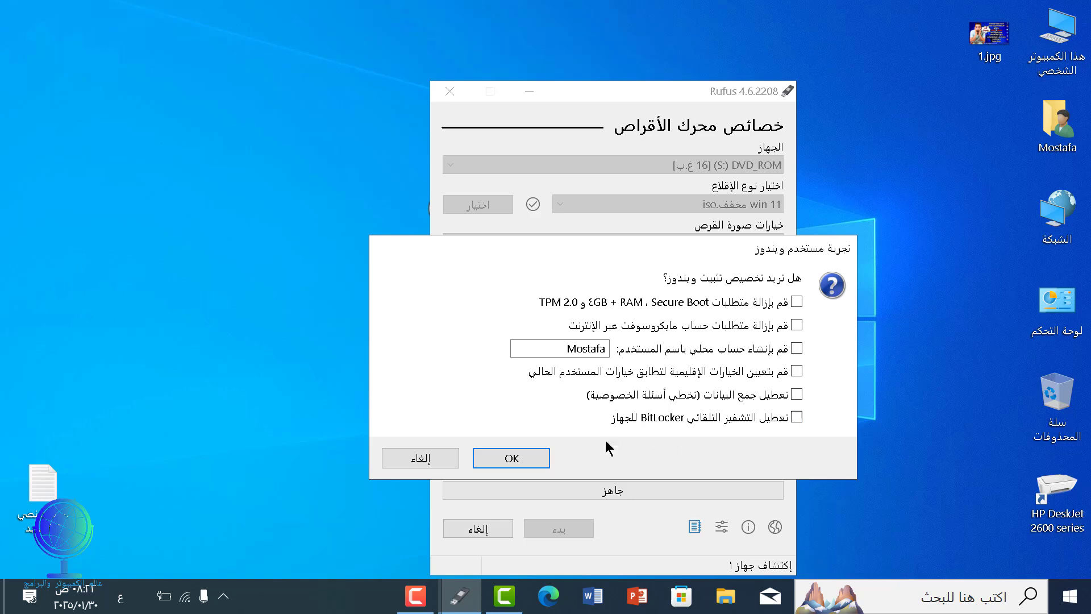
{"action": "left_click", "coordinate": [537, 469]}
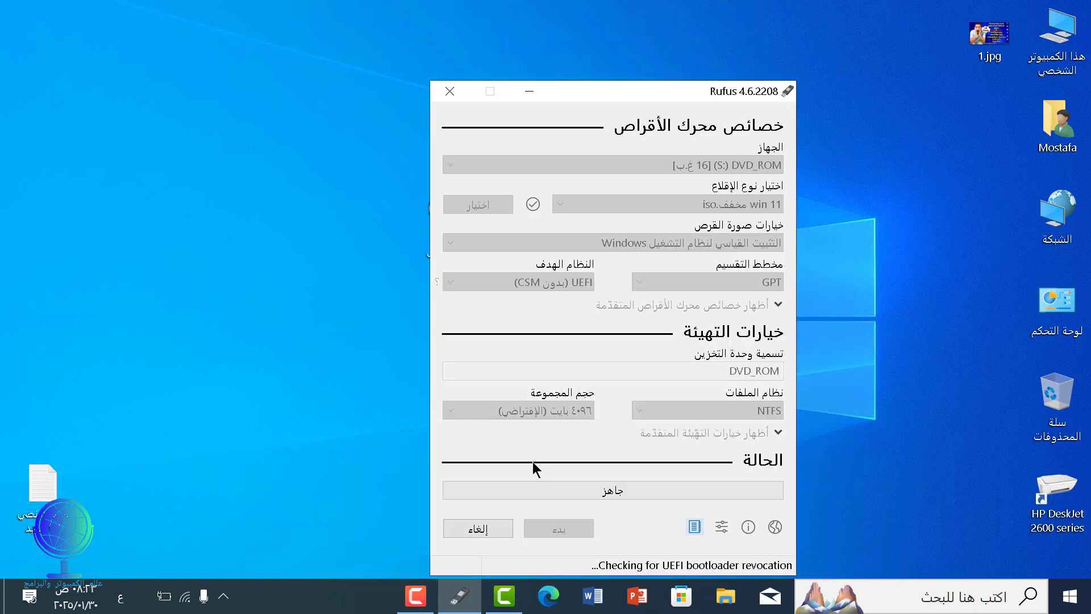
{"action": "left_click", "coordinate": [505, 400]}
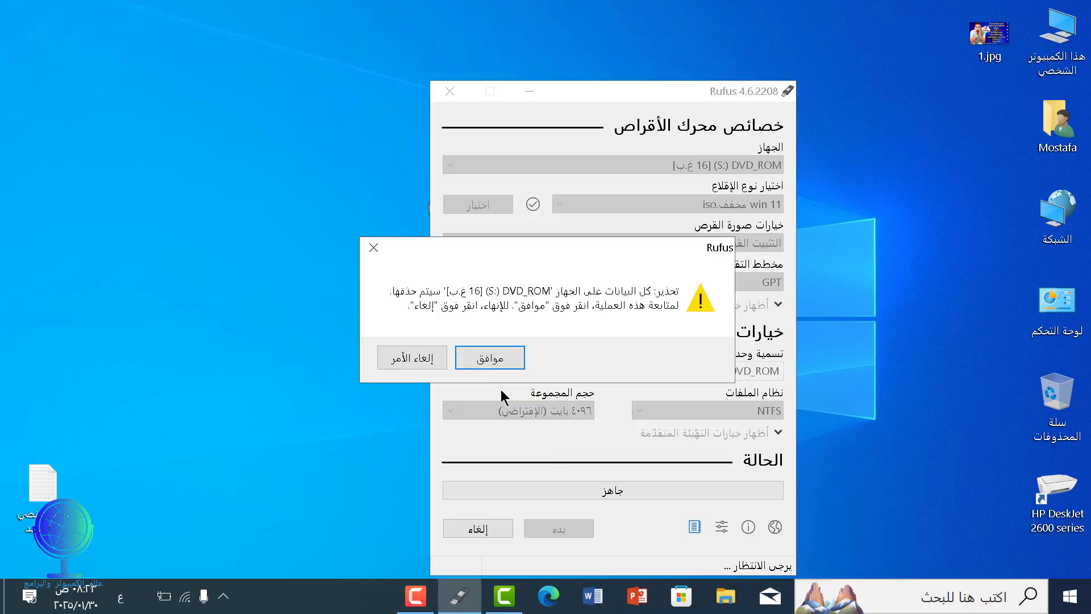
{"action": "left_click", "coordinate": [501, 363]}
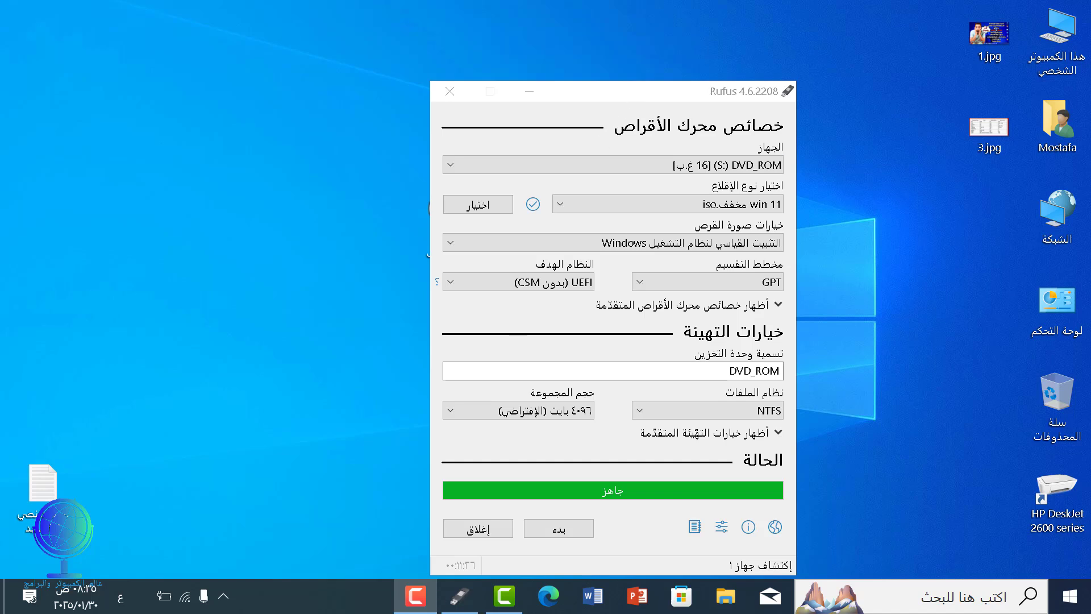
{"action": "left_click", "coordinate": [470, 530]}
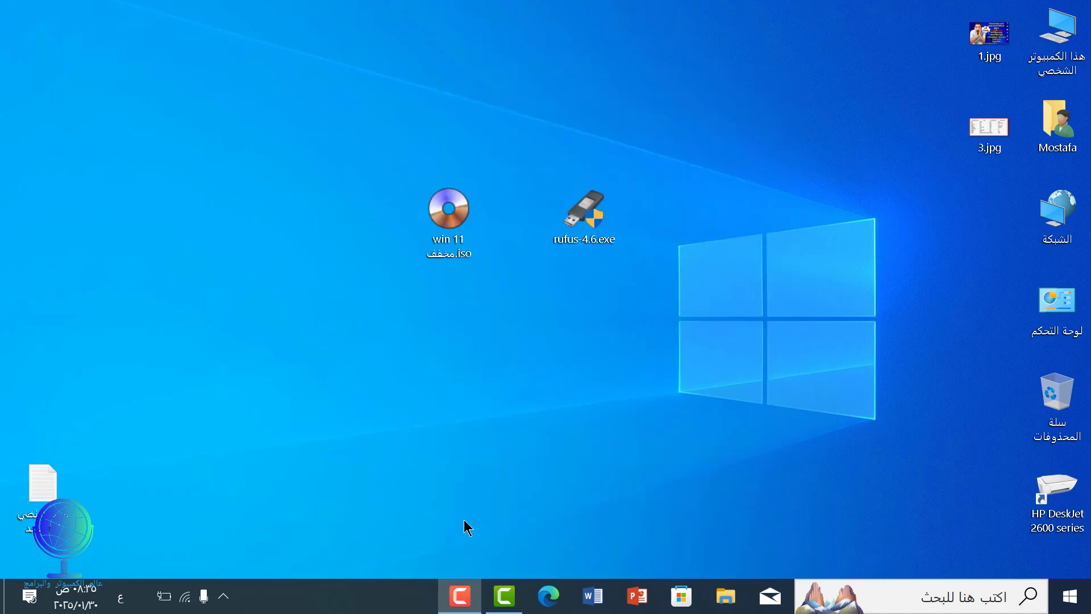
Open the image 3.jpg from the desktop to examine it
{"action": "left_click", "coordinate": [991, 147]}
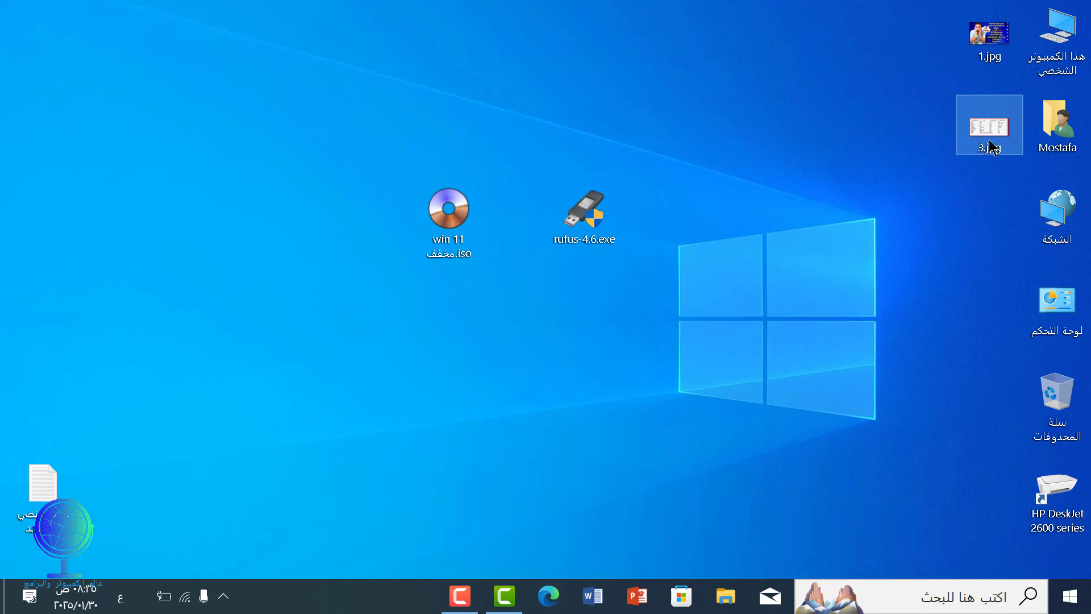
{"action": "double_click", "coordinate": [992, 147]}
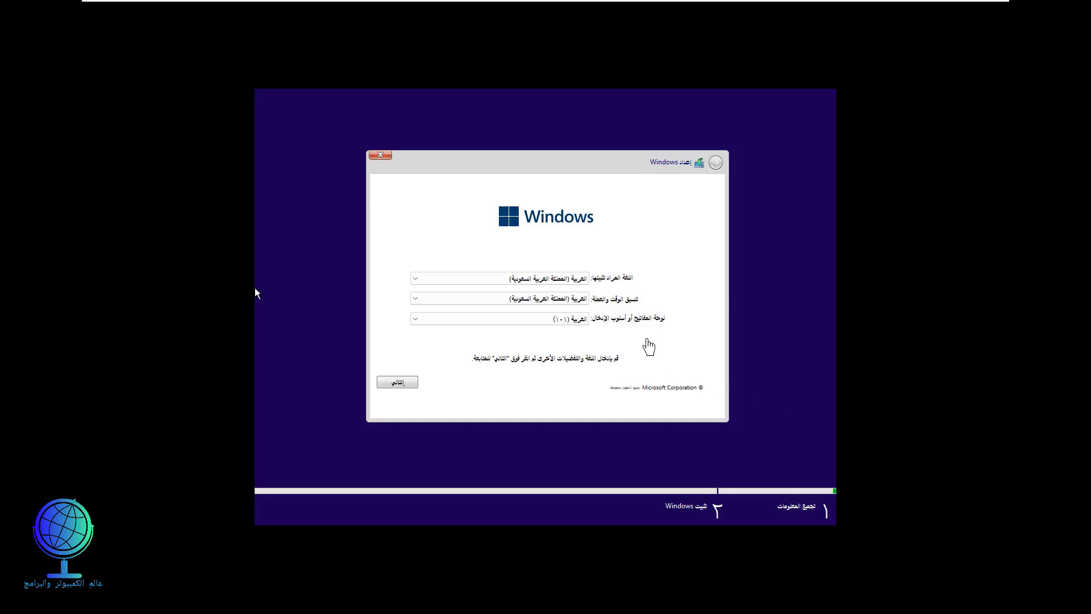
Set the time and currency format to Arabic (Egypt) "العربية (مصر)" in Windows Setup and continue
{"action": "left_click", "coordinate": [578, 298]}
{"action": "left_click", "coordinate": [578, 298]}
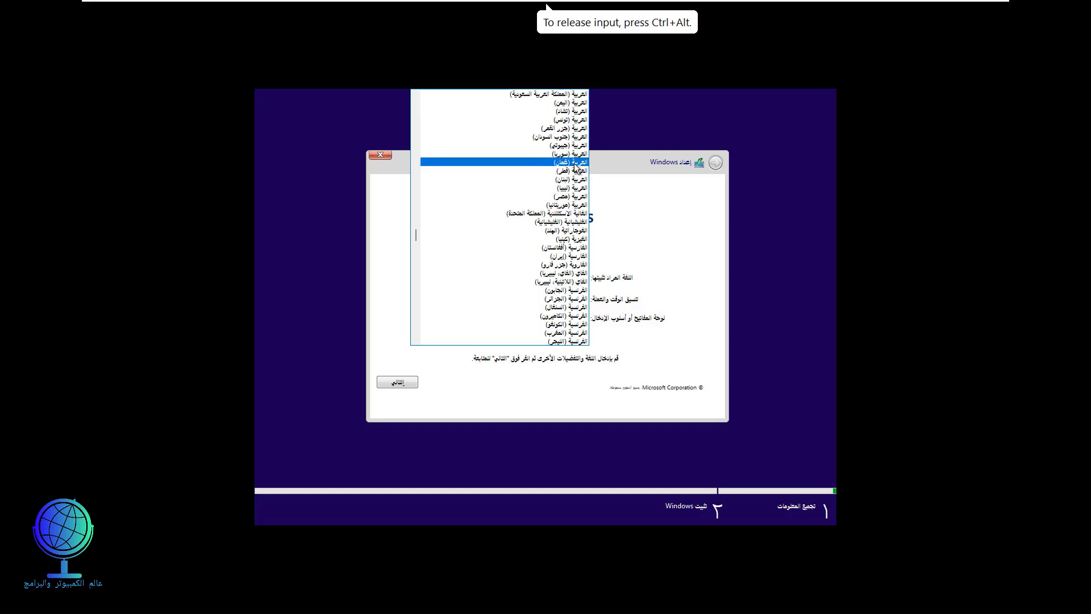
{"action": "left_click", "coordinate": [562, 197]}
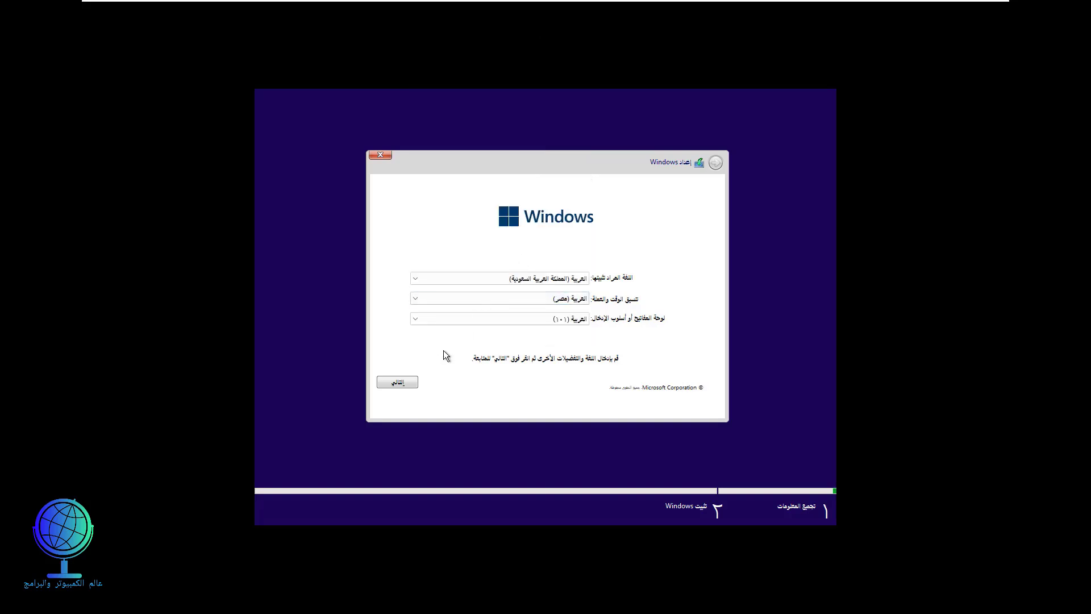
{"action": "left_click", "coordinate": [398, 383]}
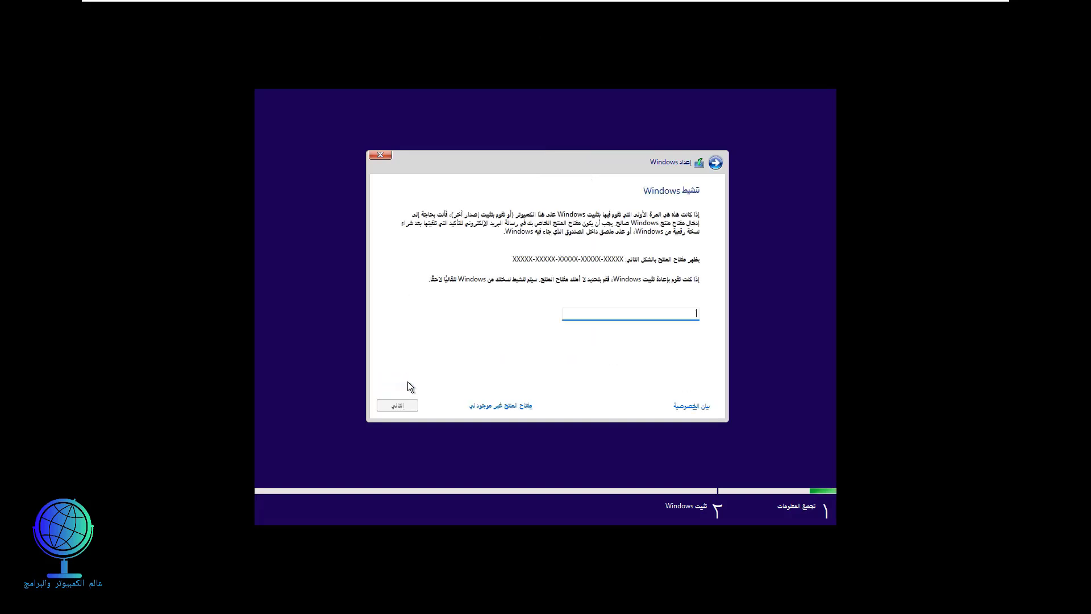
Skip the product key and choose Windows 11 Pro as the edition to install
{"action": "left_click", "coordinate": [504, 407]}
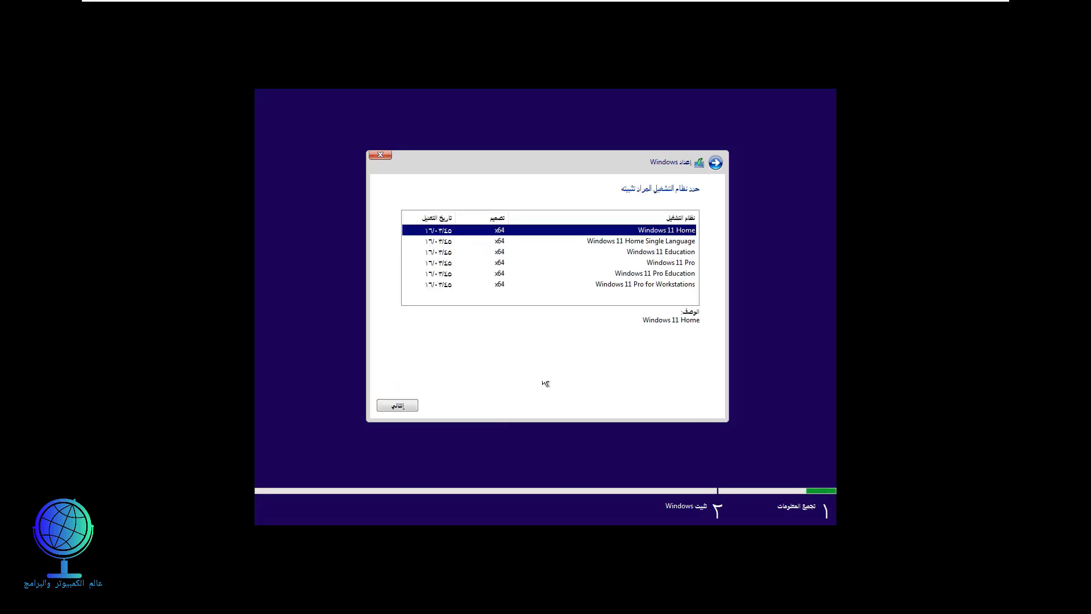
{"action": "left_click", "coordinate": [672, 265]}
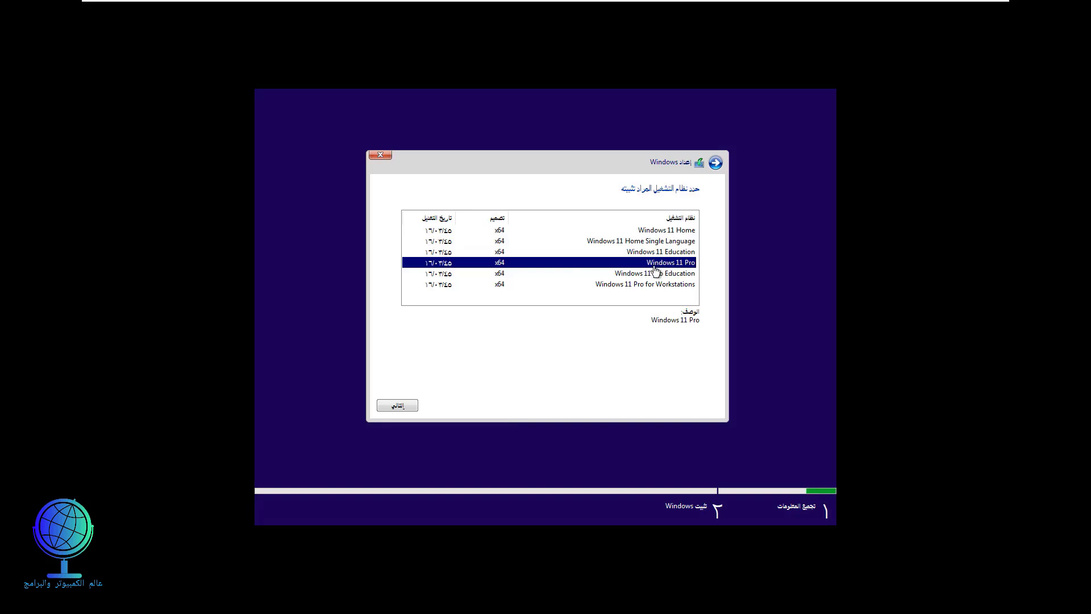
{"action": "left_click", "coordinate": [400, 406]}
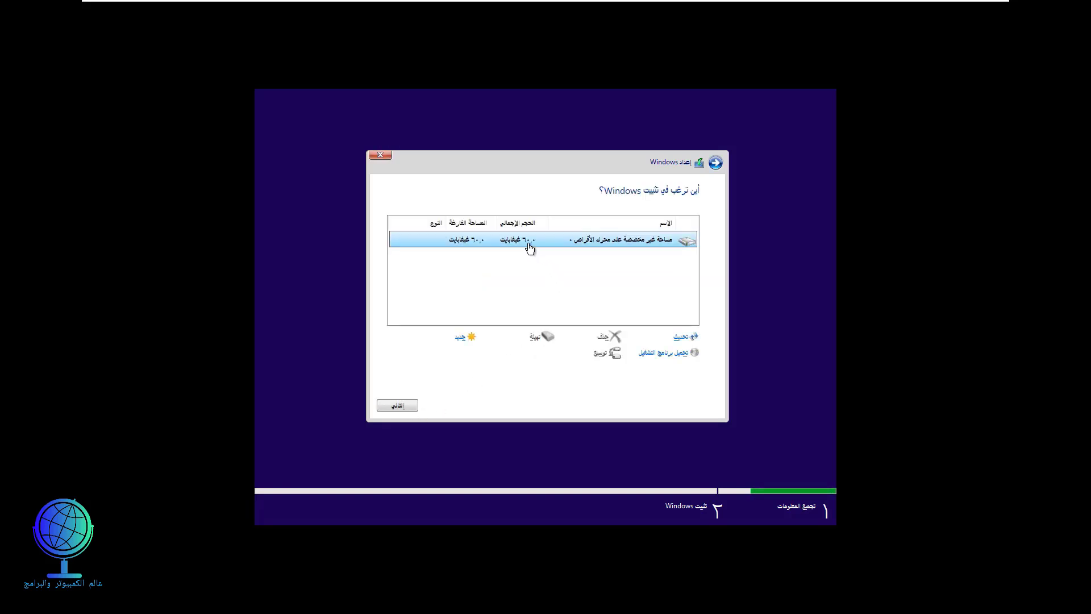
Create a partition from all the unallocated space on drive 0 and start installing Windows on the primary partition
{"action": "left_click", "coordinate": [462, 338]}
{"action": "left_click", "coordinate": [442, 357]}
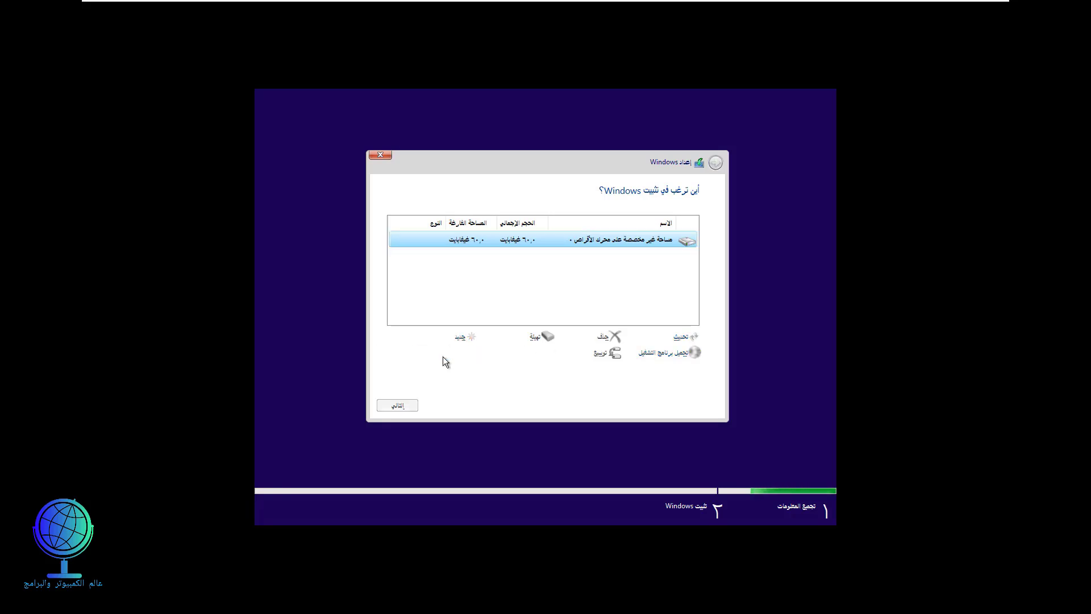
{"action": "left_click", "coordinate": [489, 356]}
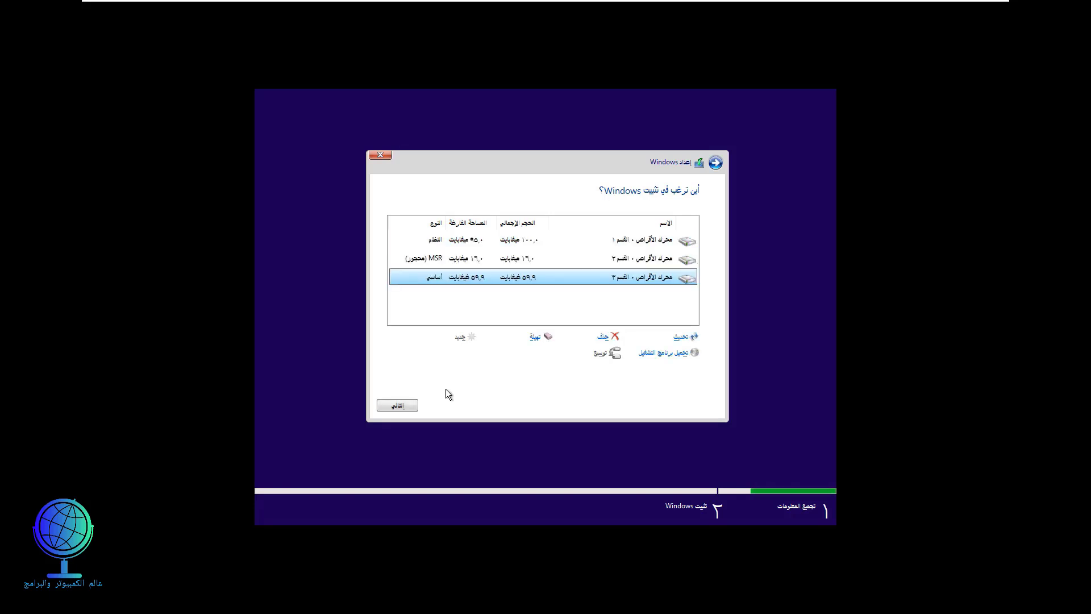
{"action": "left_click", "coordinate": [400, 407]}
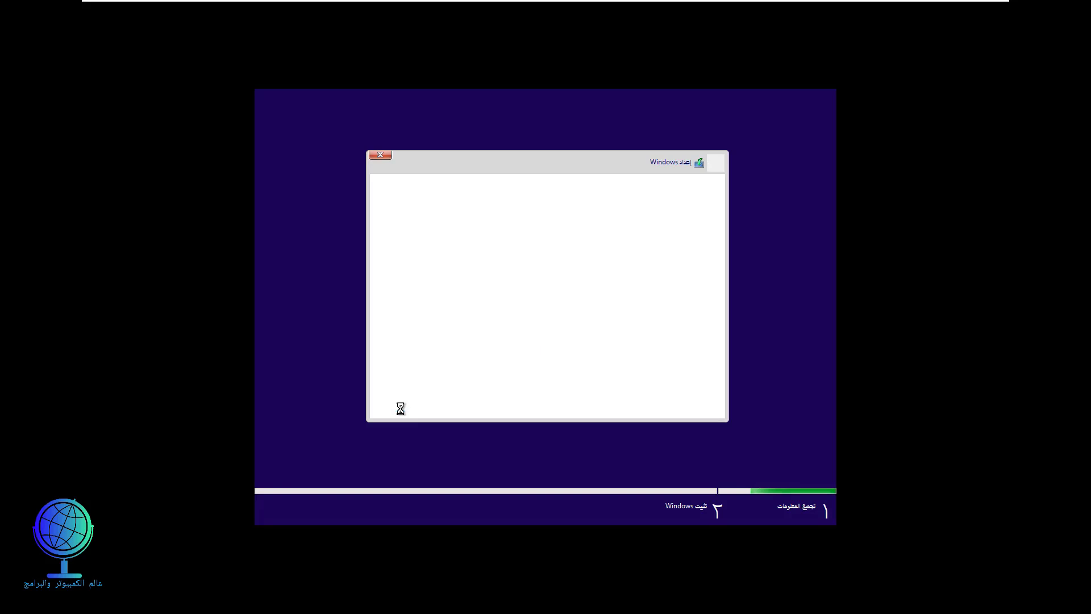